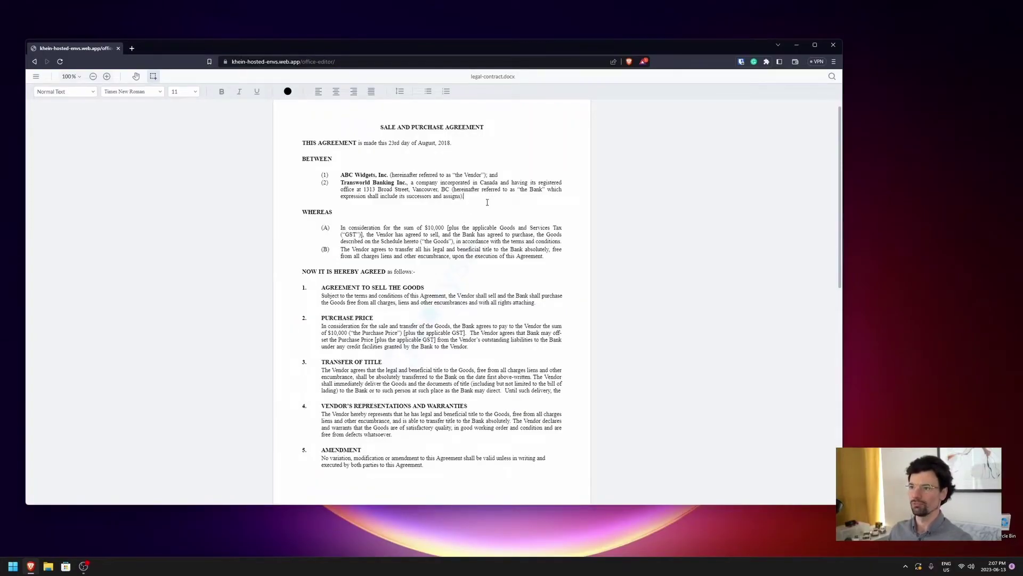
# Replace AND in the title with & so it reads SALE & PURCHASE AGREEMENT
pyautogui.click(504, 202)
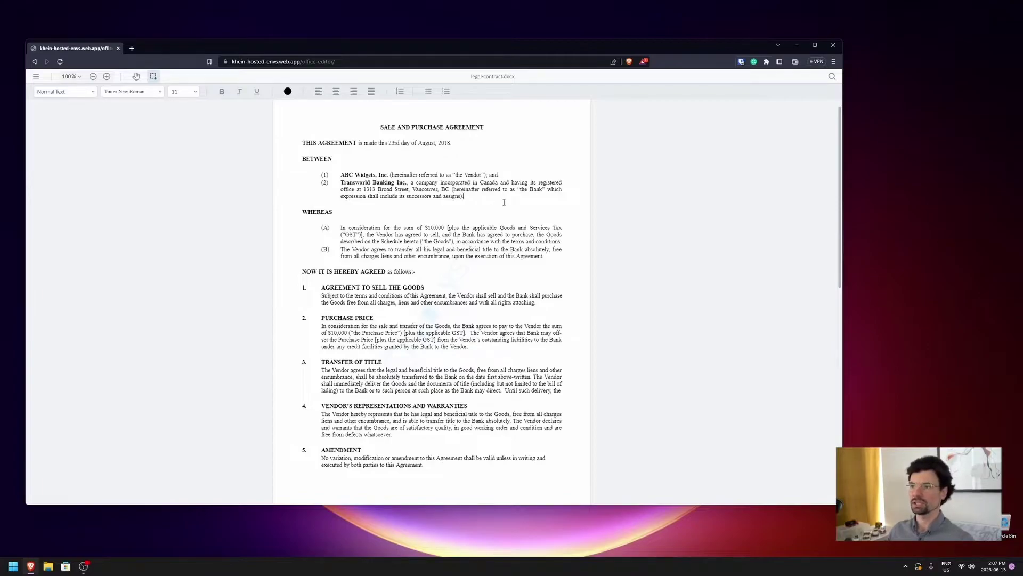
pyautogui.click(403, 128)
pyautogui.doubleClick(403, 128)
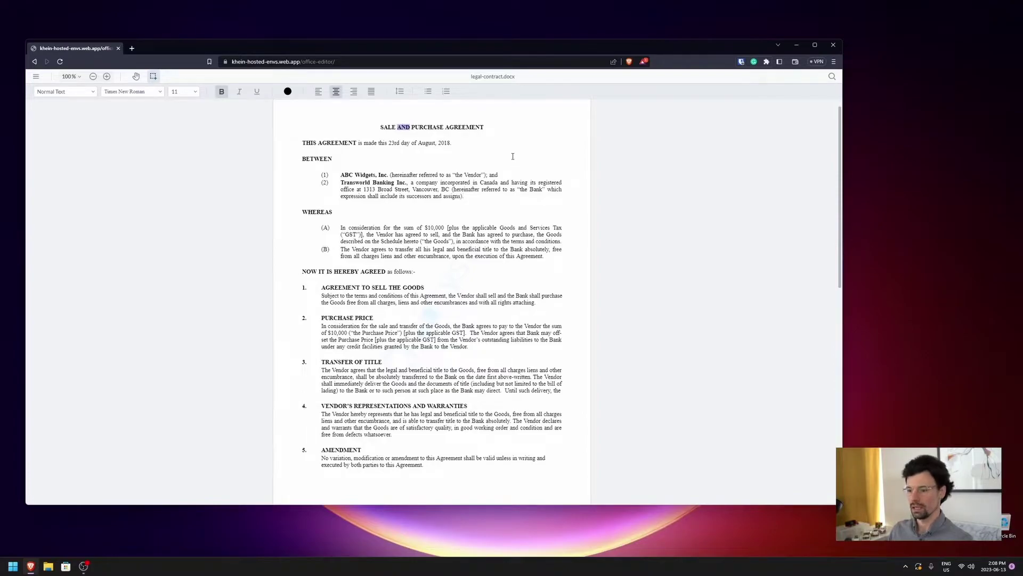
pyautogui.write('&')
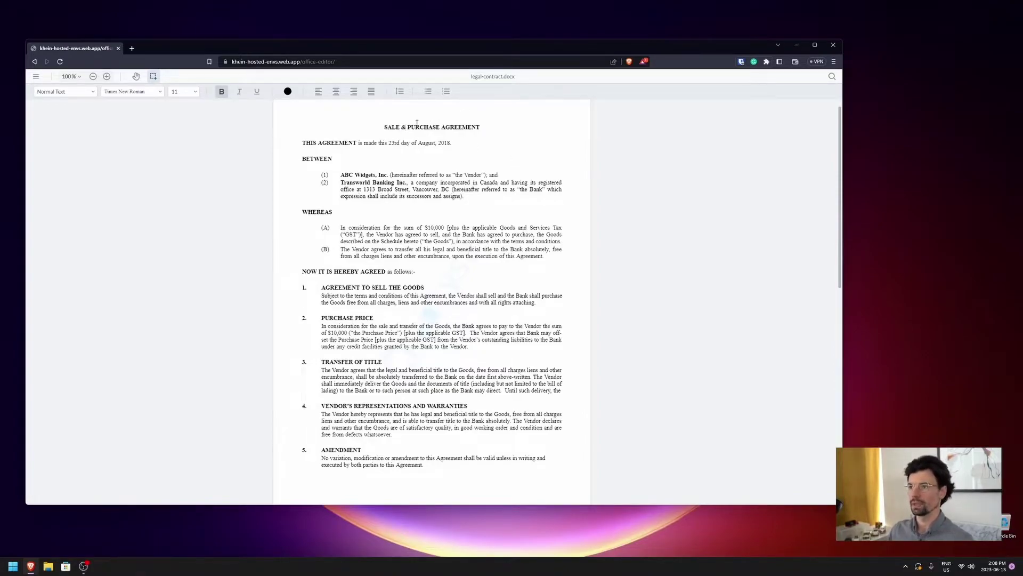
# Change the agreement date from 23rd to 24th and from 2018 to 2023
pyautogui.click(395, 143)
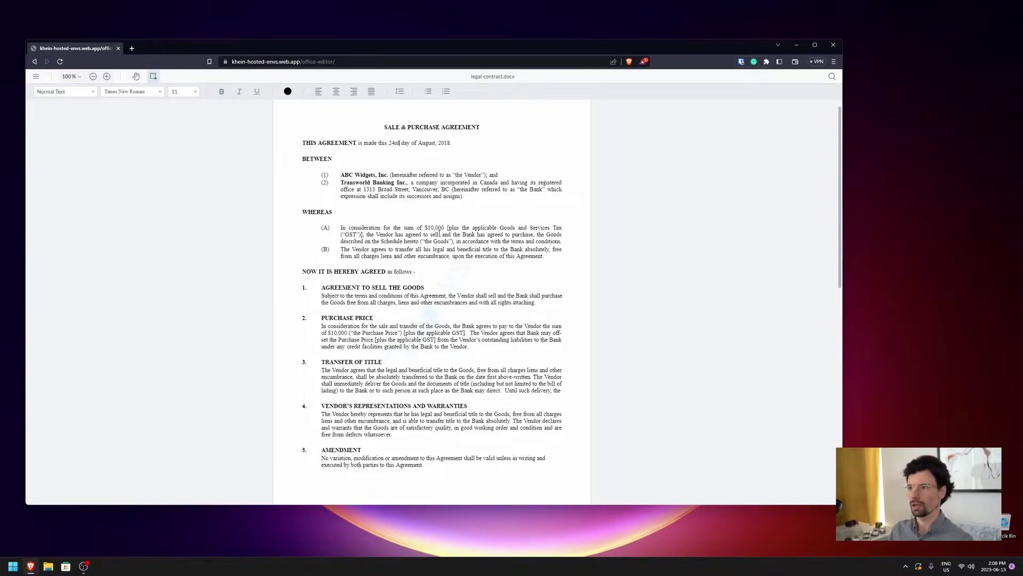
pyautogui.press('BackSpace')
pyautogui.press('BackSpace')
pyautogui.write('th')
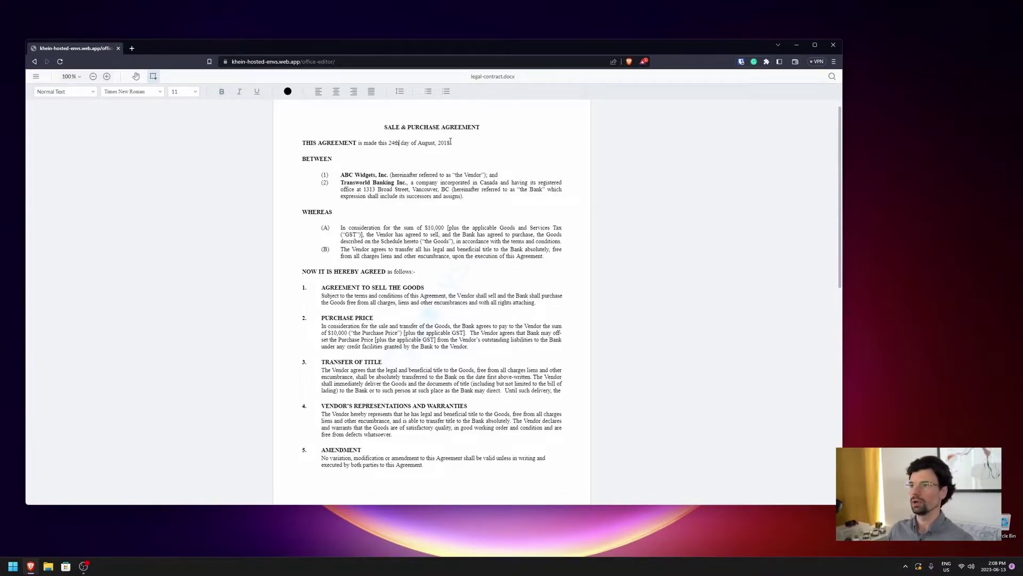
pyautogui.moveTo(442, 143); pyautogui.dragTo(463, 144)
pyautogui.press('BackSpace')
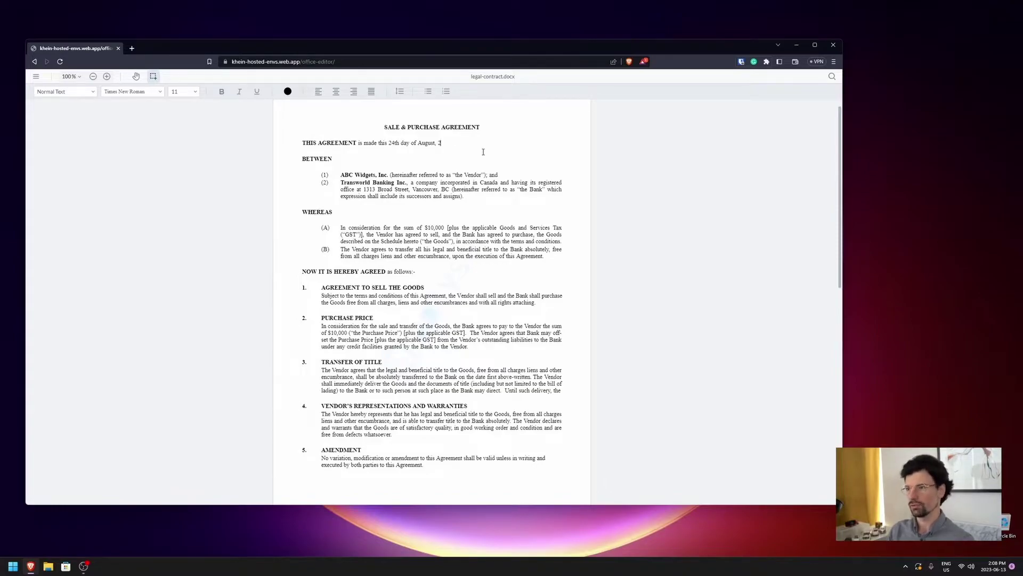
pyautogui.write('023')
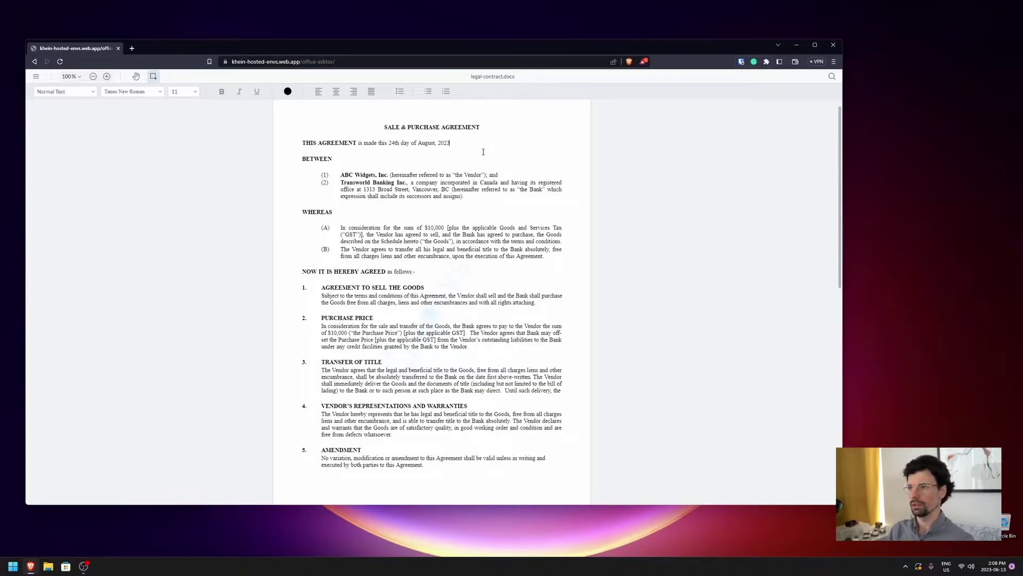
pyautogui.click(488, 195)
# Add party (3), bold AAA Trucking plus 'a transportation company.', then an empty recital (C)
pyautogui.press('Return')
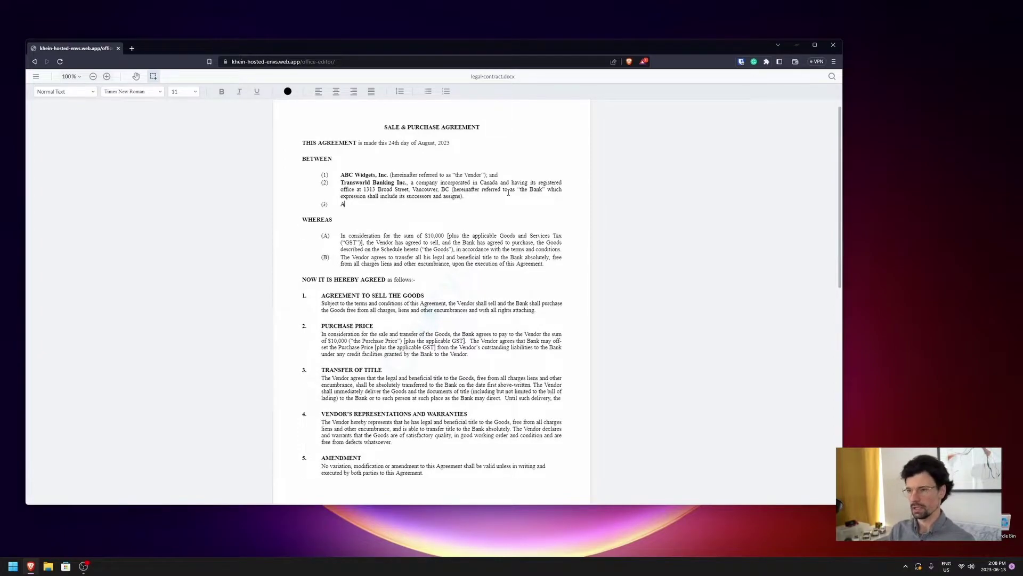
pyautogui.hotkey('ctrl', 'b')
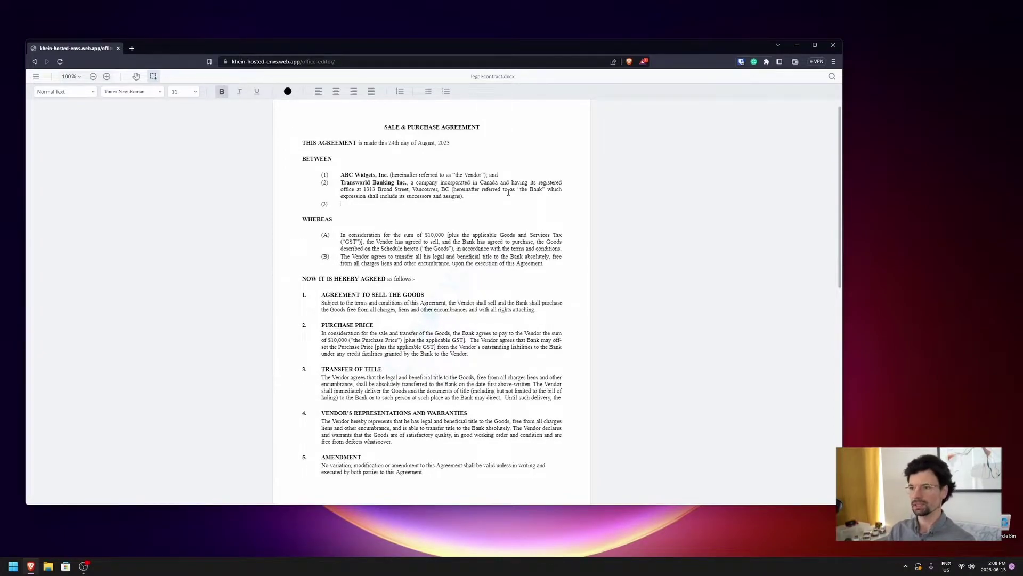
pyautogui.write('AAA Trucking')
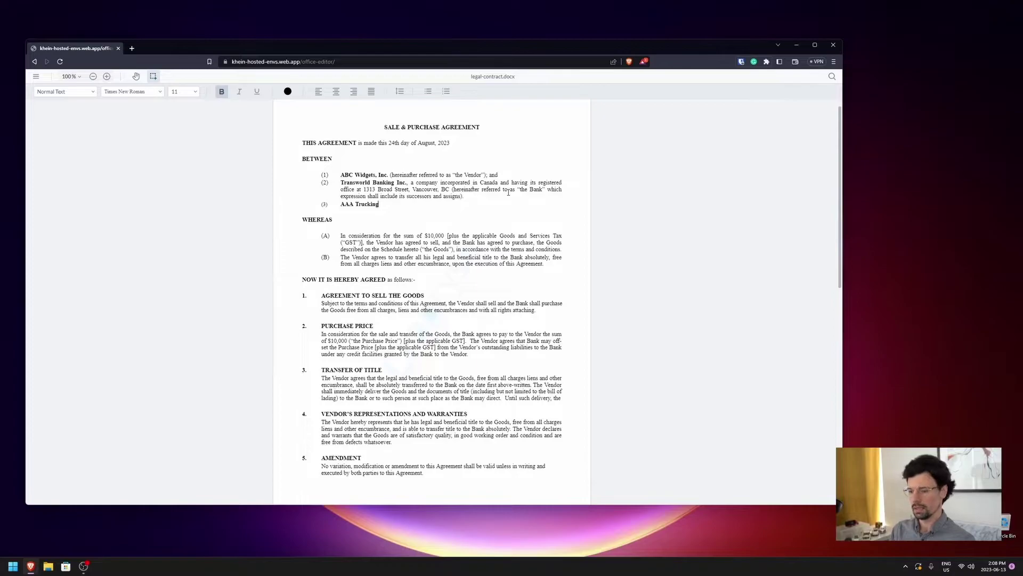
pyautogui.hotkey('ctrl', 'b')
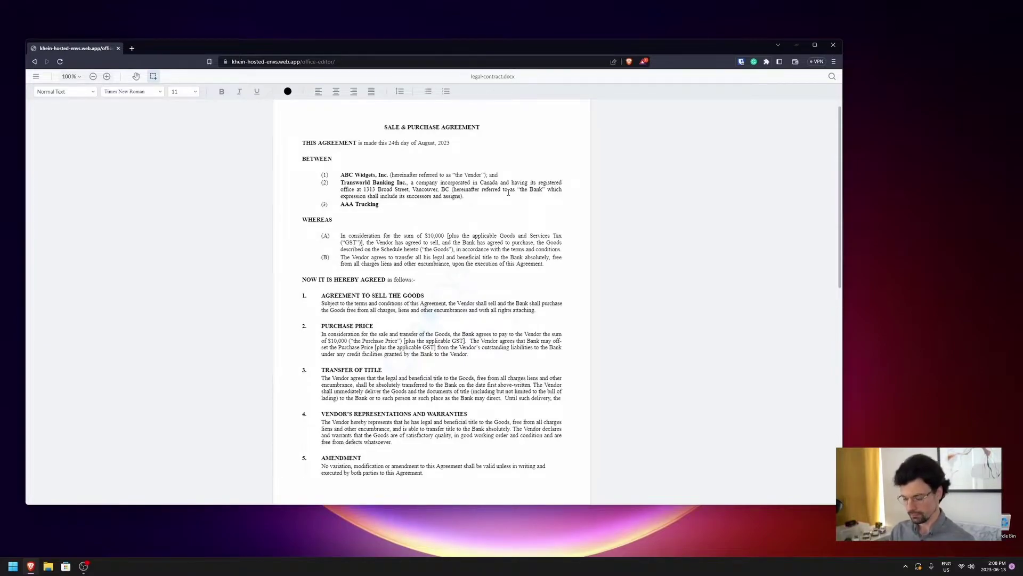
pyautogui.write('a transpor')
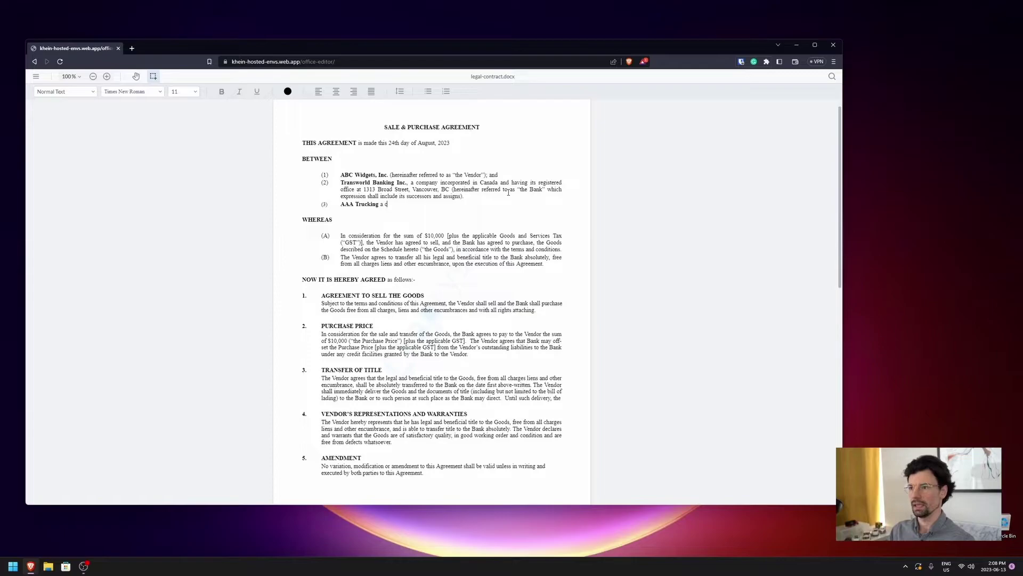
pyautogui.write('tat')
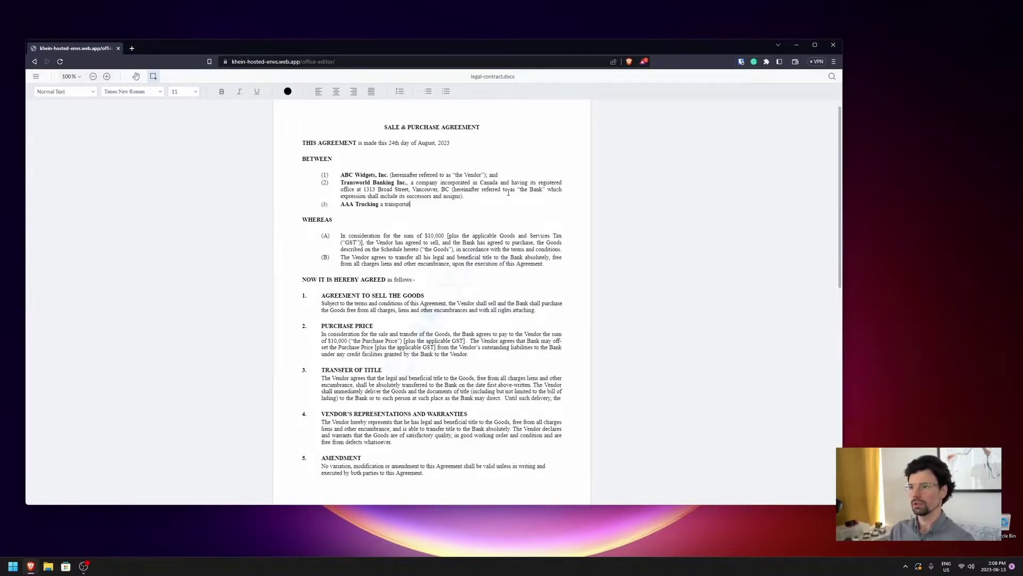
pyautogui.write('ion company.')
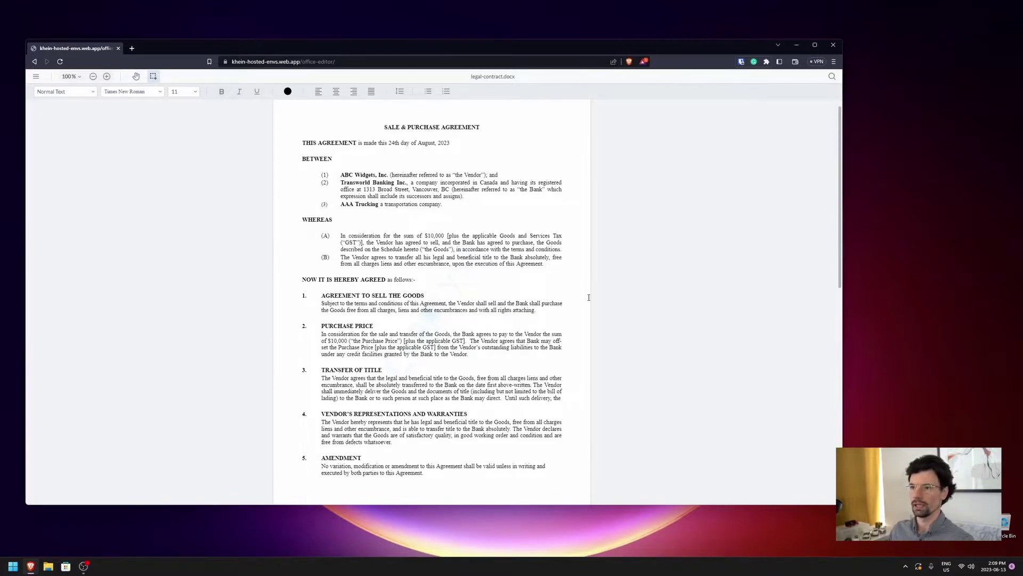
pyautogui.press('Return')
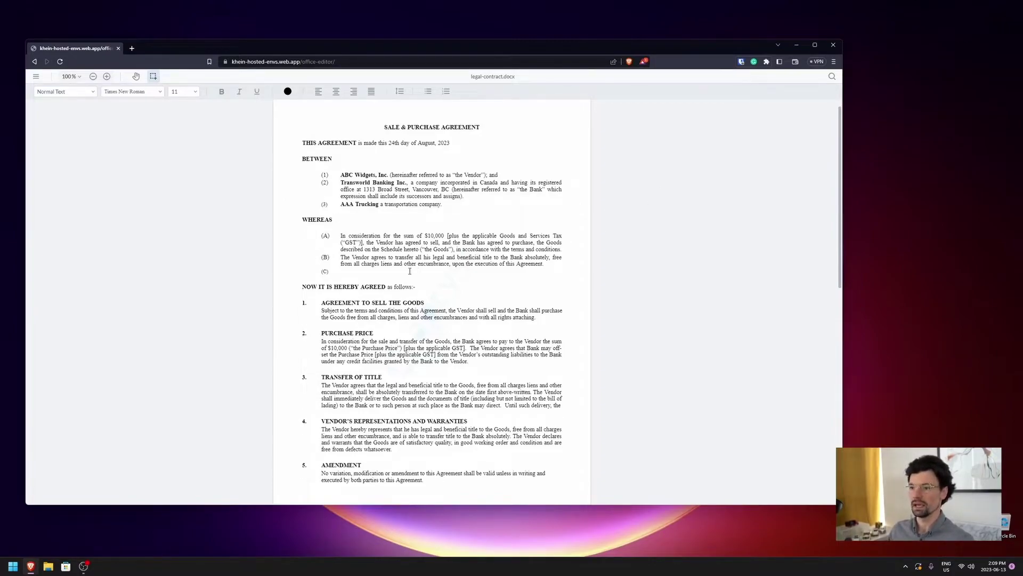
pyautogui.scroll(-10, 411, 277)
pyautogui.scroll(-2, 410, 284)
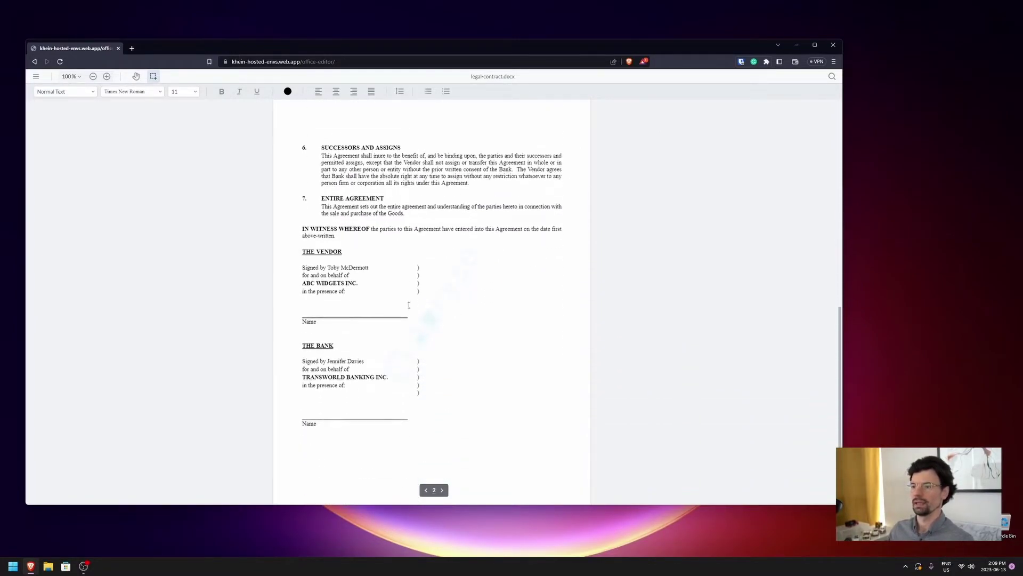
pyautogui.scroll(1, 393, 351)
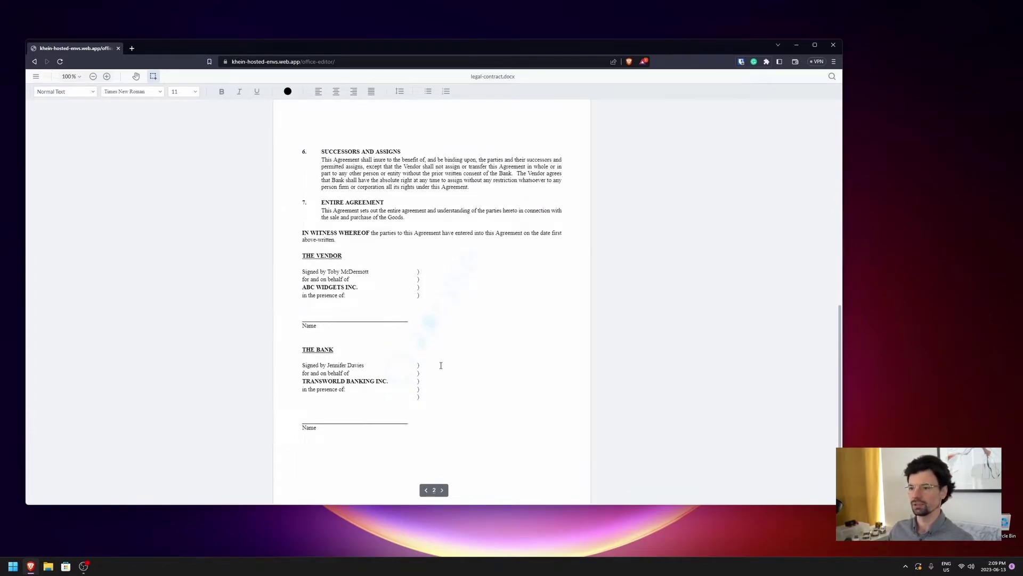
pyautogui.scroll(9, 440, 363)
pyautogui.scroll(2, 433, 377)
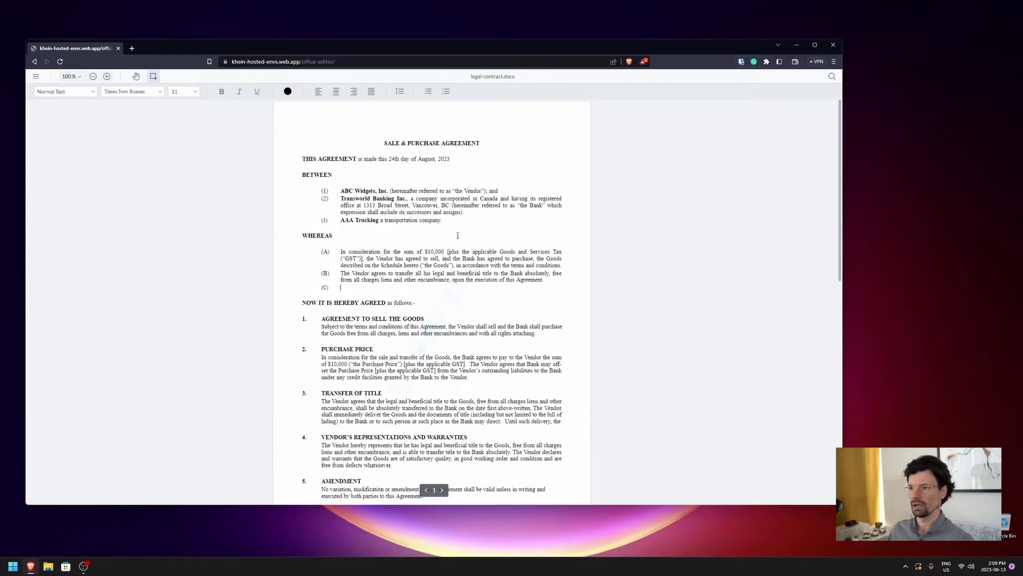
pyautogui.scroll(-5, 433, 382)
pyautogui.scroll(-8, 342, 329)
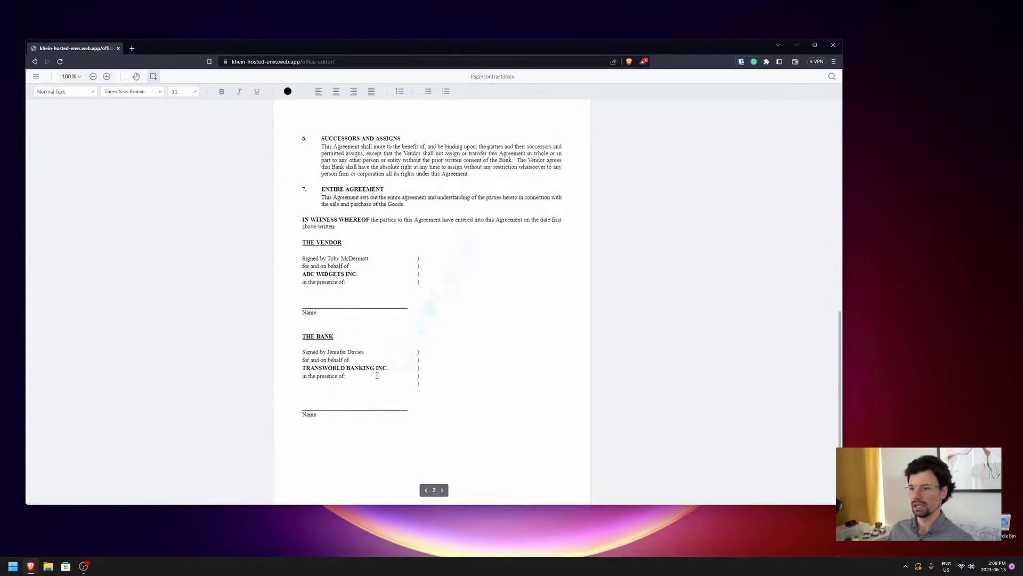
pyautogui.scroll(3, 421, 415)
pyautogui.scroll(9, 421, 415)
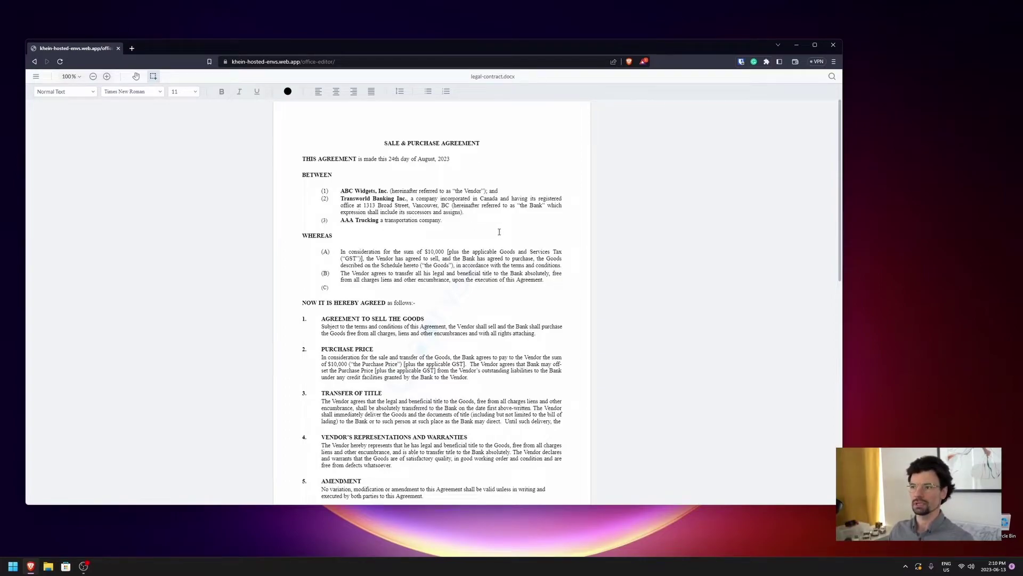
pyautogui.click(93, 92)
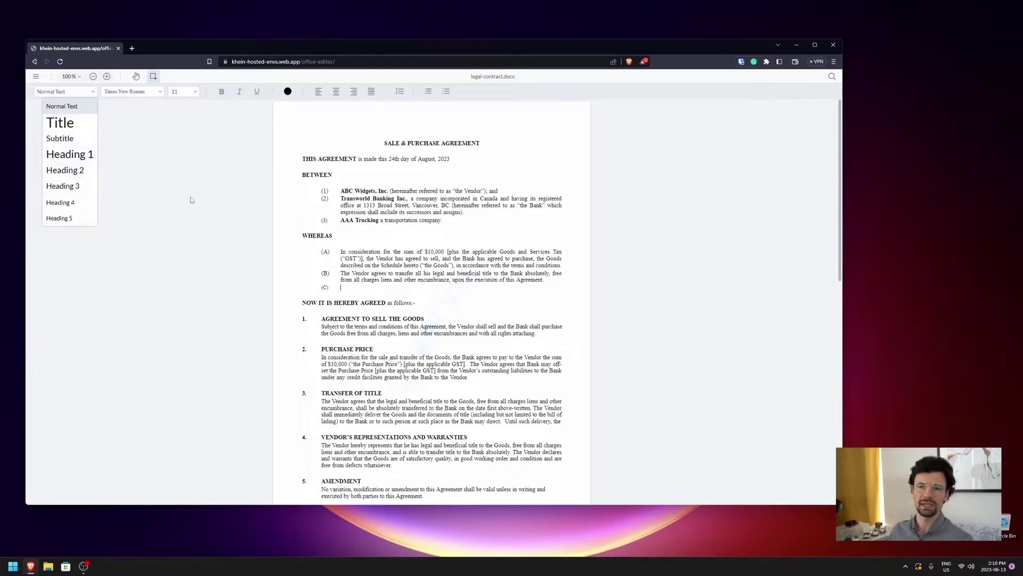
pyautogui.click(152, 97)
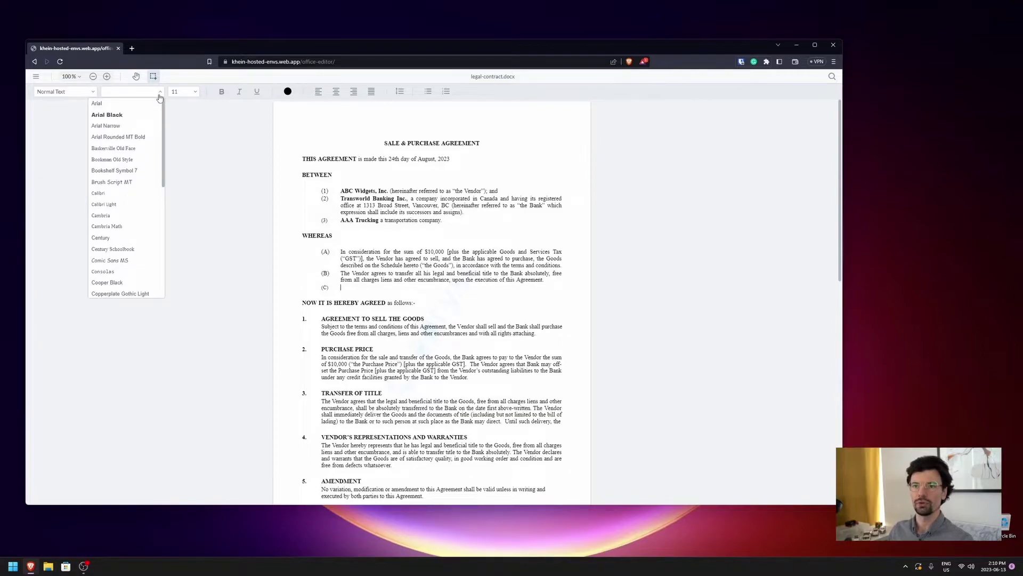
pyautogui.scroll(-5, 145, 170)
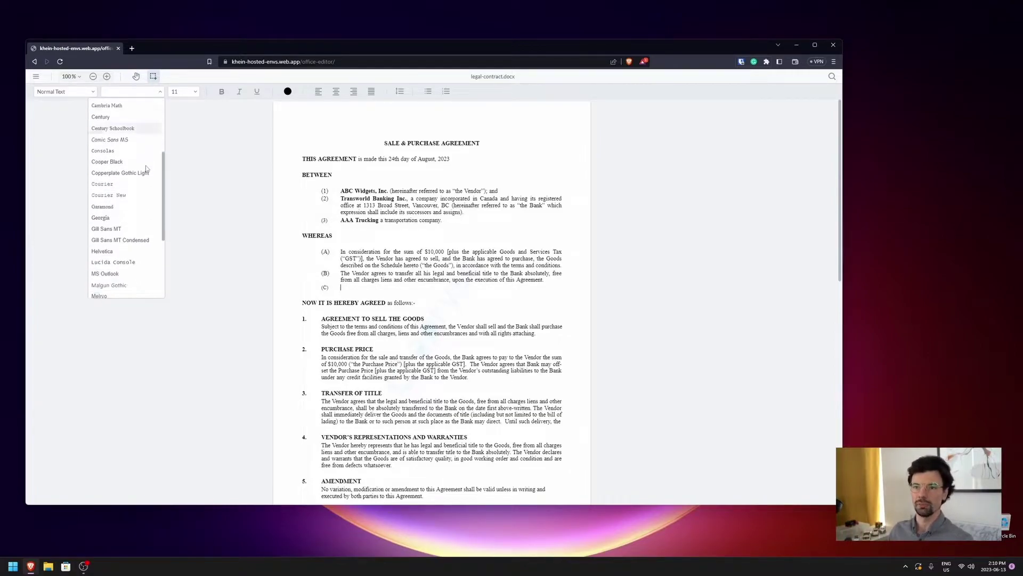
pyautogui.scroll(5, 145, 170)
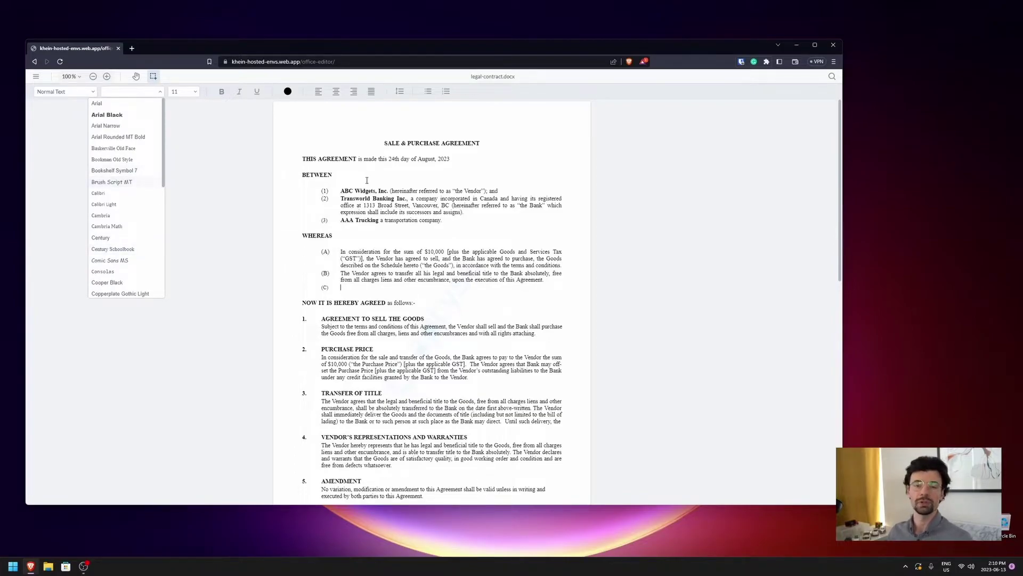
pyautogui.click(190, 94)
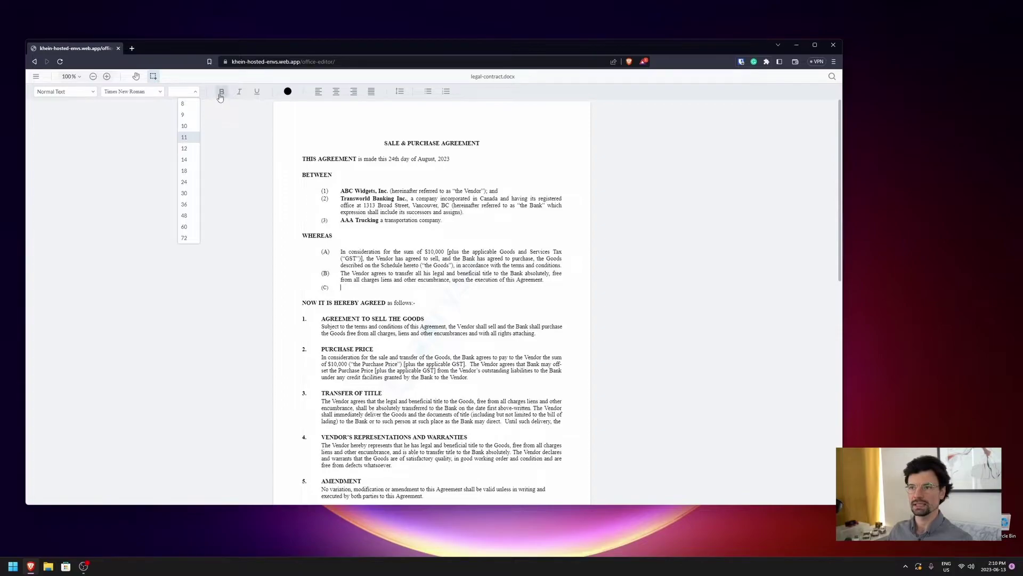
pyautogui.click(210, 93)
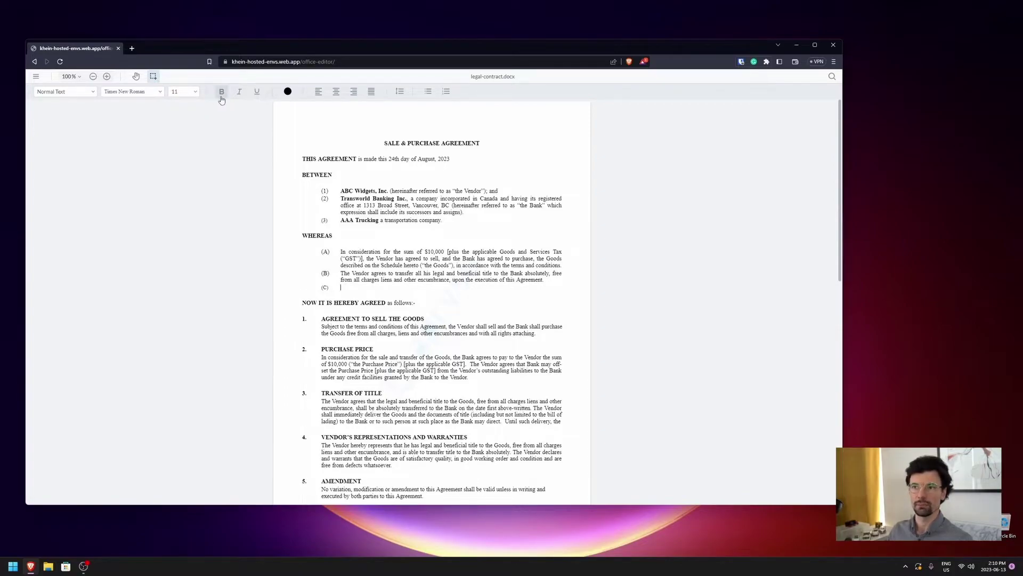
pyautogui.click(832, 77)
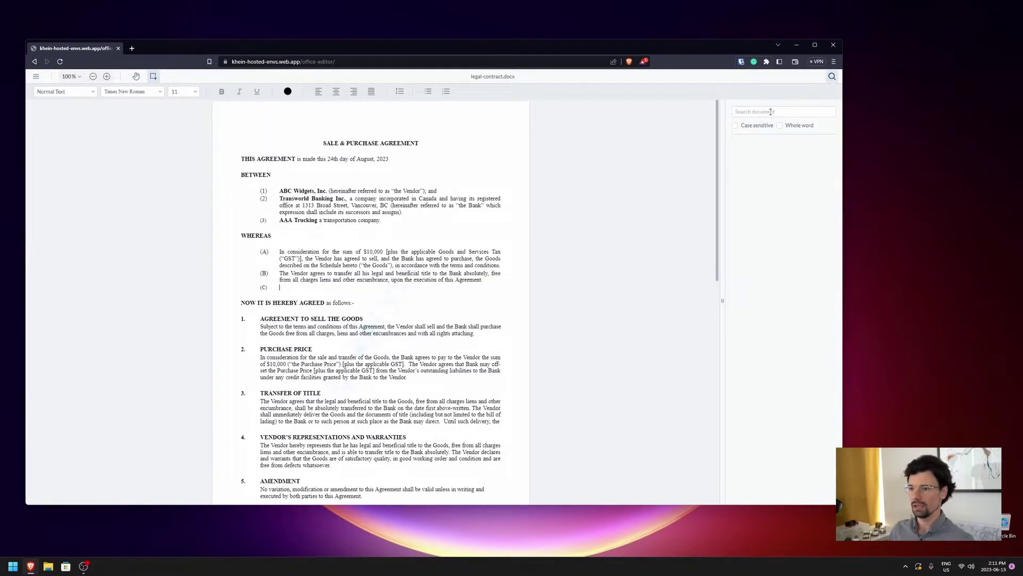
pyautogui.write('transfer')
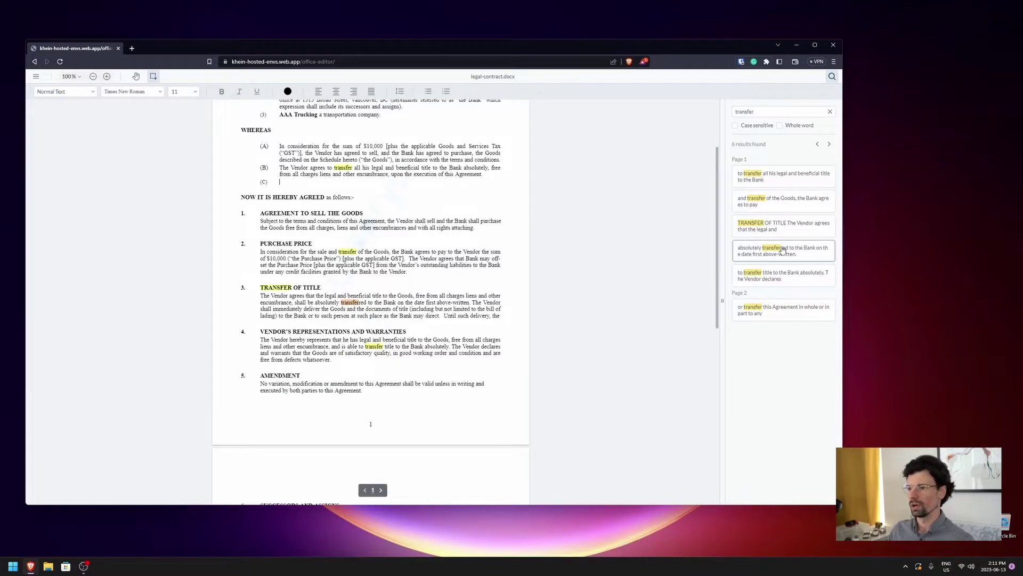
pyautogui.click(775, 253)
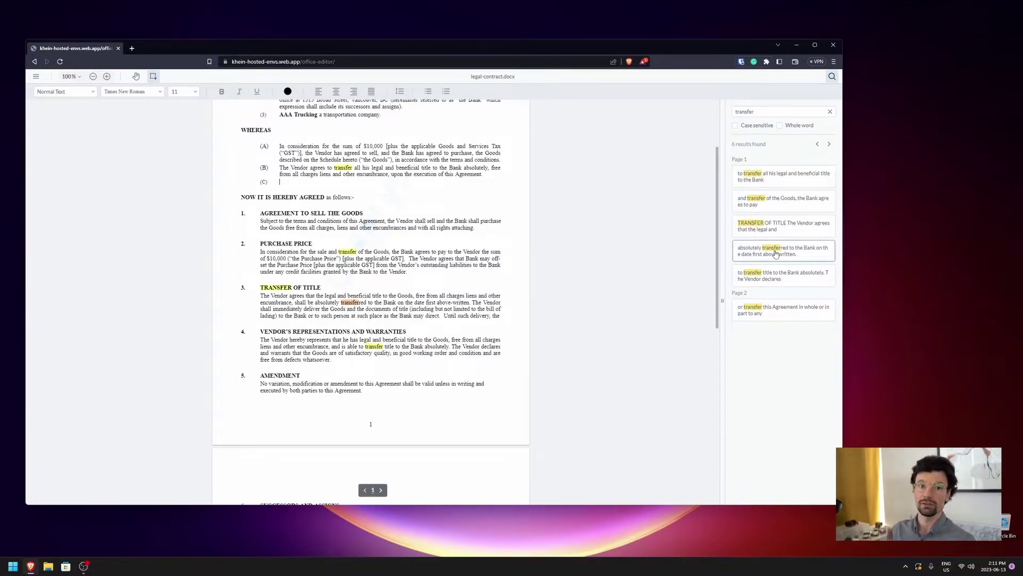
pyautogui.click(830, 111)
pyautogui.click(831, 76)
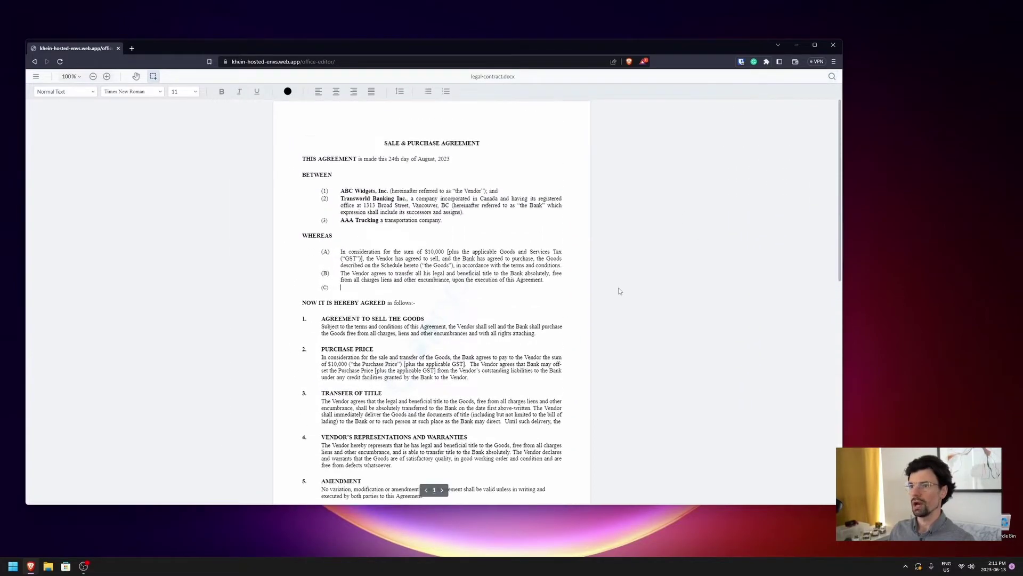
pyautogui.click(35, 76)
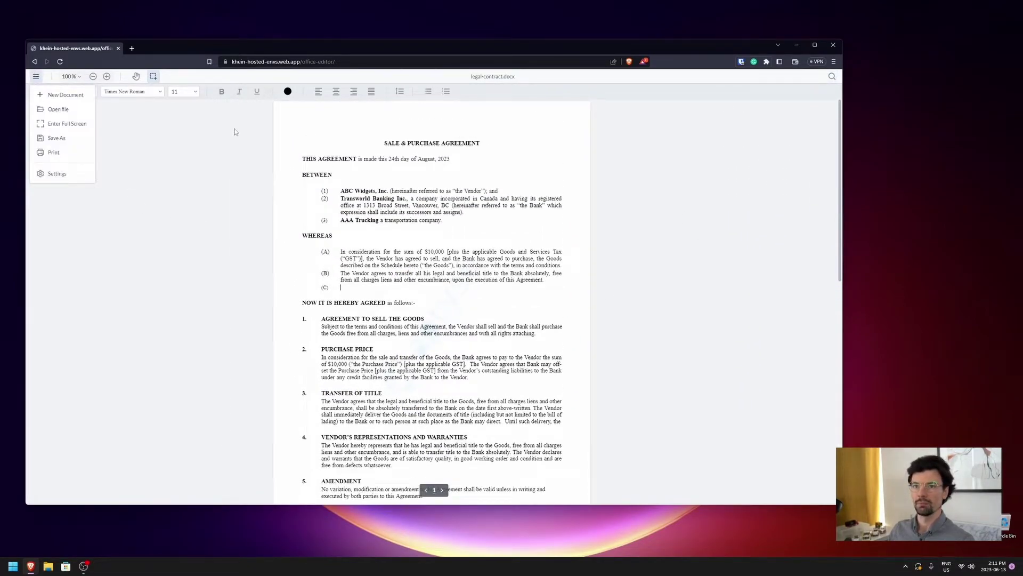
pyautogui.click(78, 140)
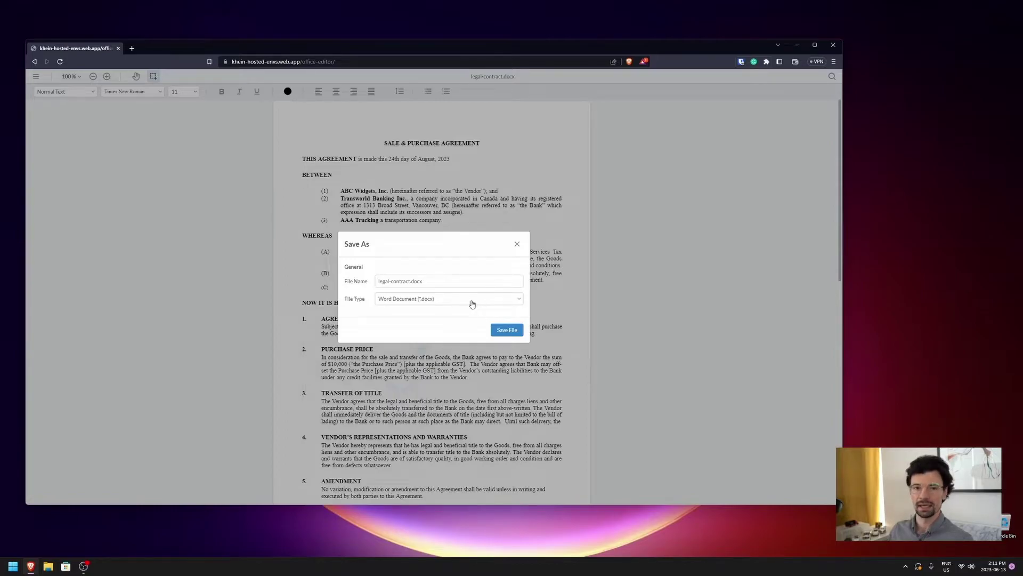
pyautogui.click(520, 299)
pyautogui.click(530, 296)
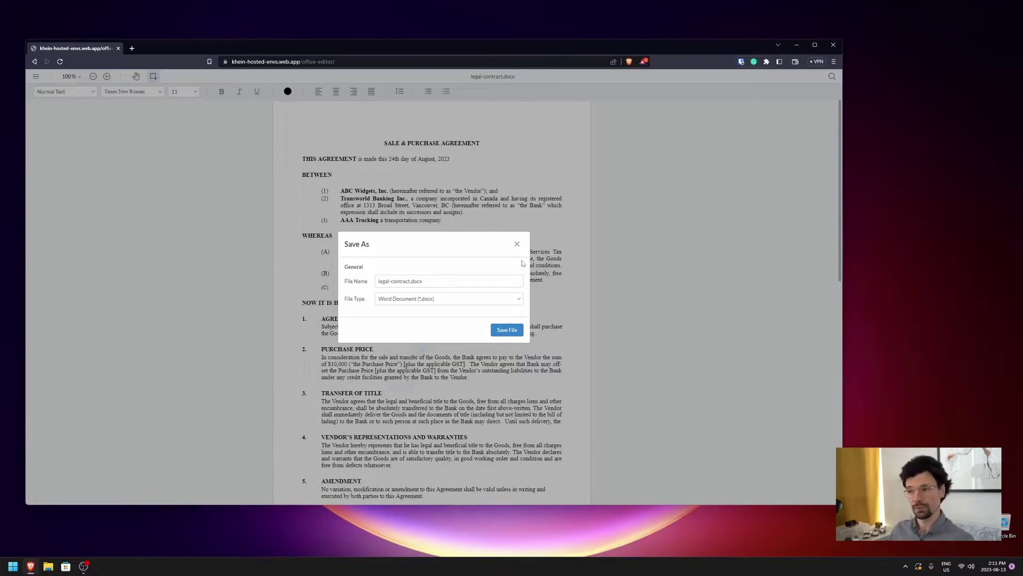
pyautogui.click(516, 245)
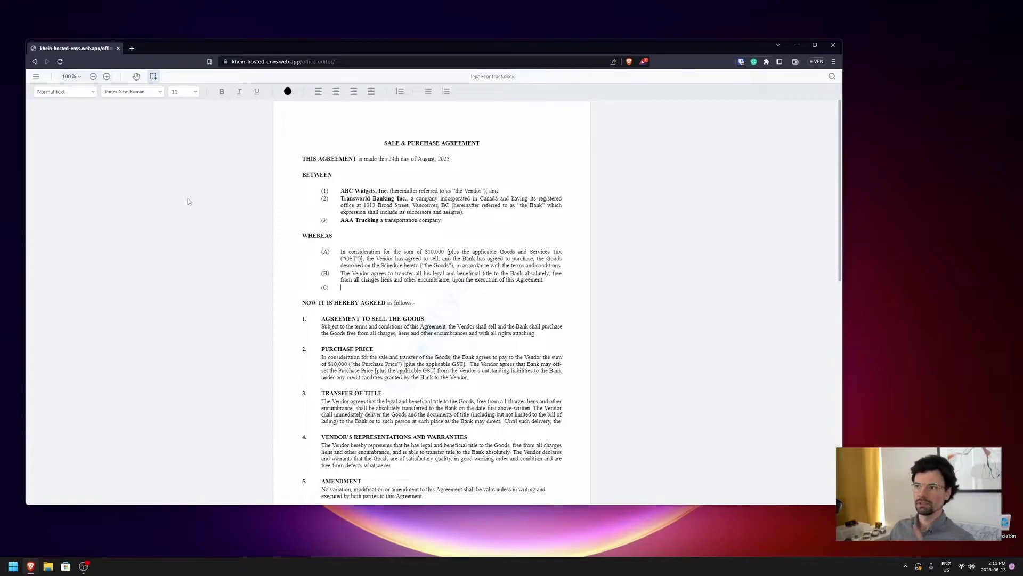
pyautogui.click(35, 77)
# Create a new blank document and replace Untitled with the name Webinar Script
pyautogui.click(71, 96)
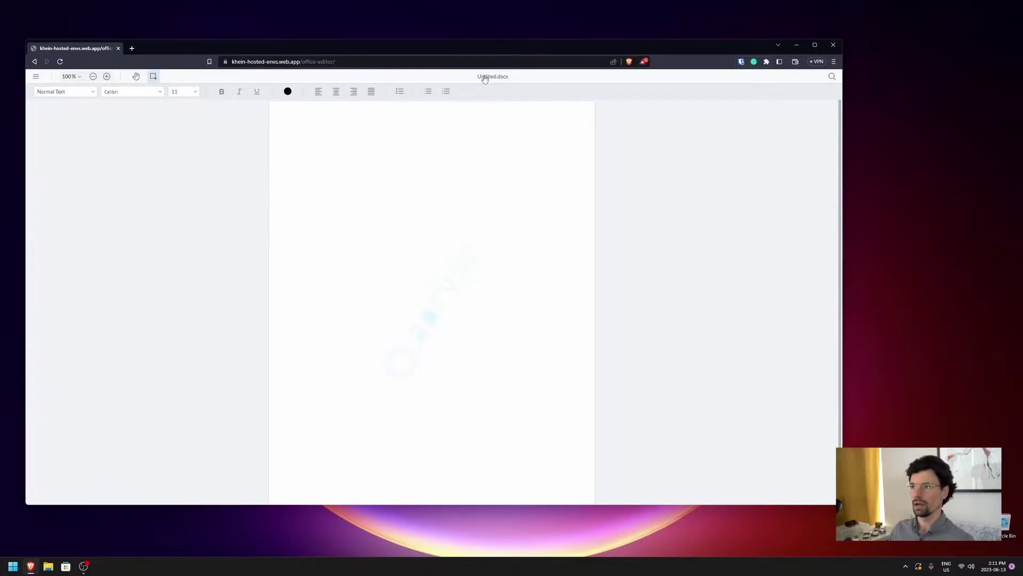
pyautogui.click(484, 78)
pyautogui.hotkey('ctrl', 'a')
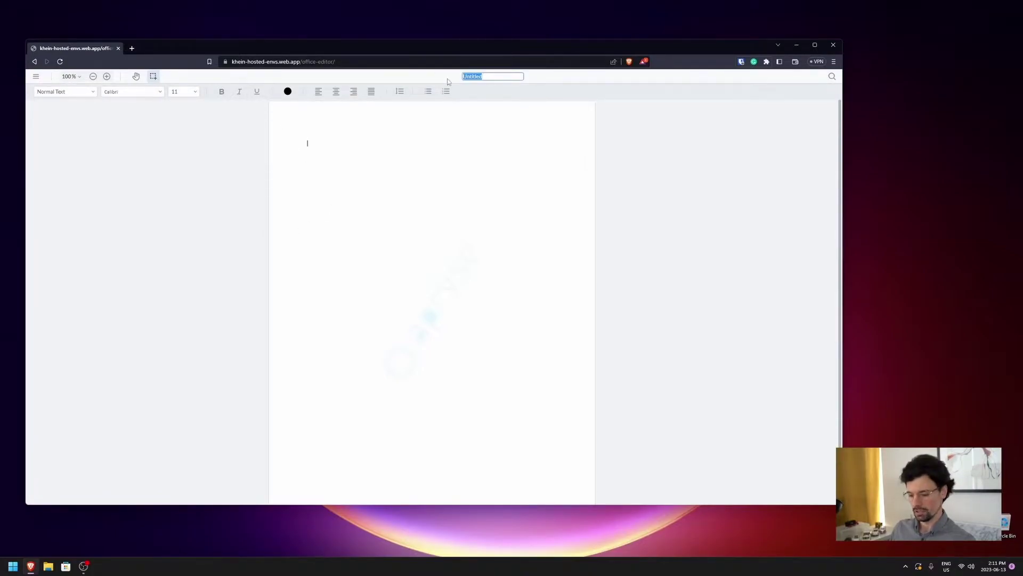
pyautogui.write('Webinar S')
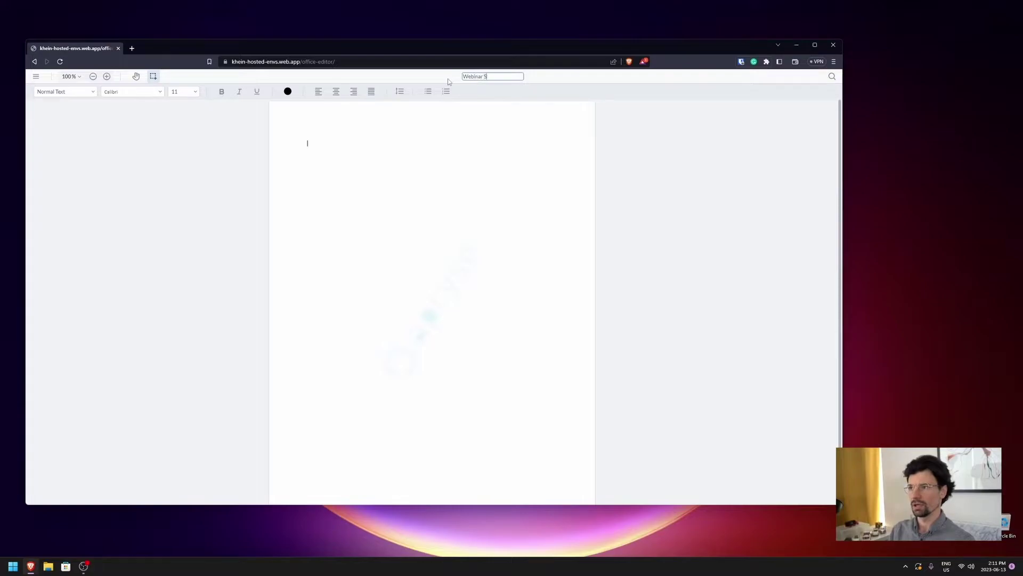
pyautogui.write('cript')
# Confirm the name Webinar Script.docx and add the Title-styled heading DOCX Webinar Script
pyautogui.press('Return')
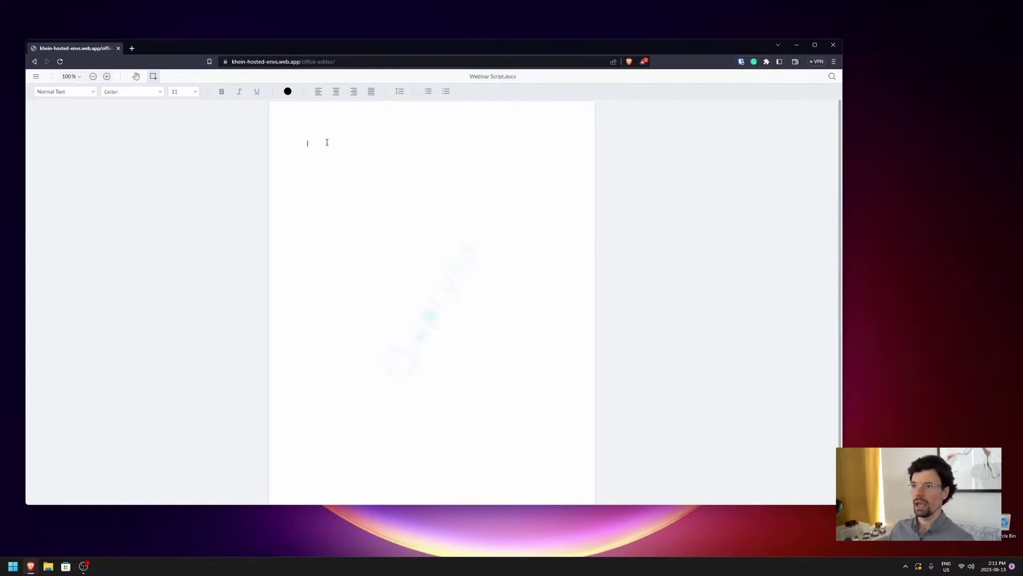
pyautogui.click(70, 93)
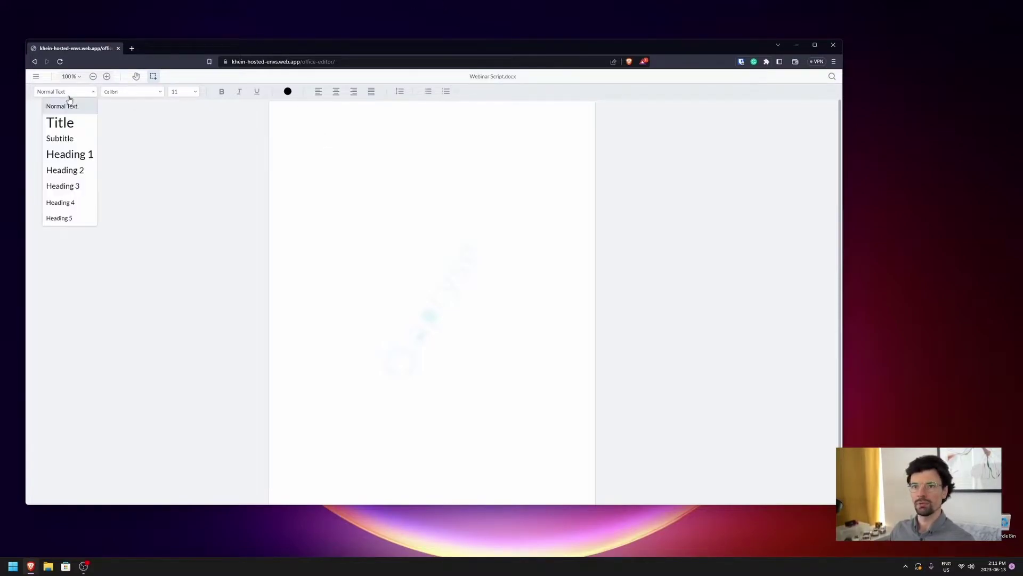
pyautogui.click(69, 128)
pyautogui.write('DOCX ')
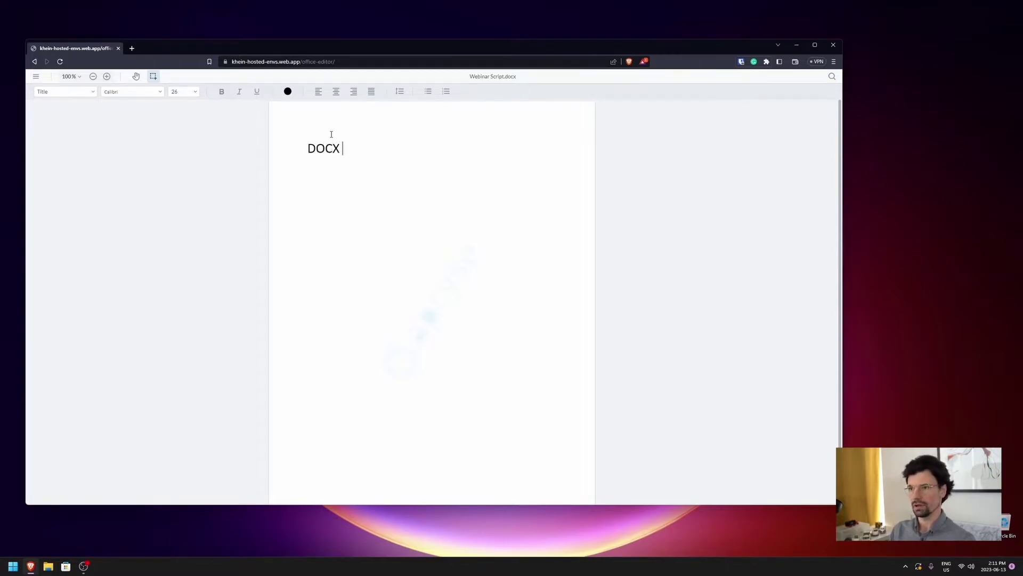
pyautogui.write('Webinar S')
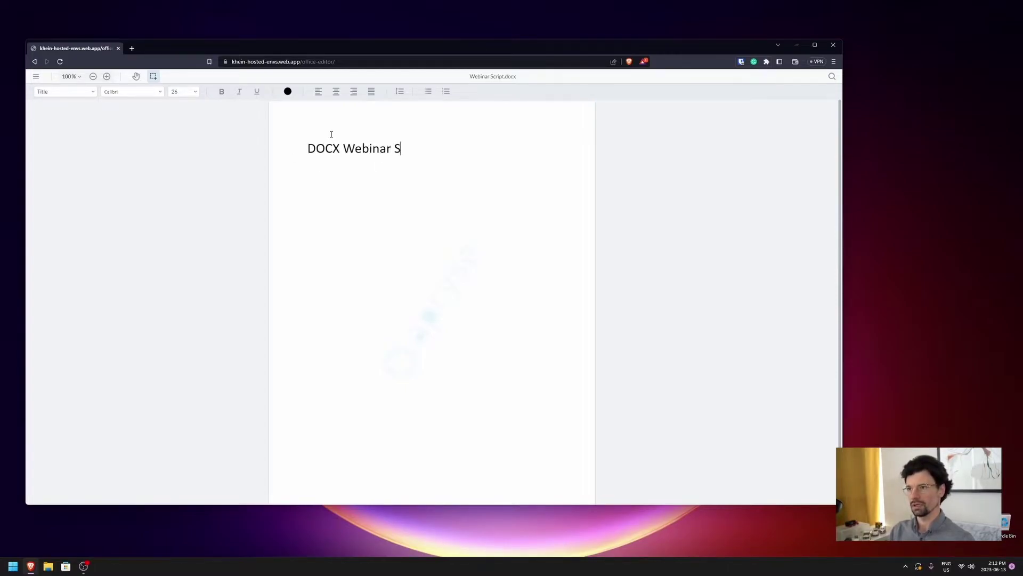
pyautogui.write('cript')
pyautogui.press('Return')
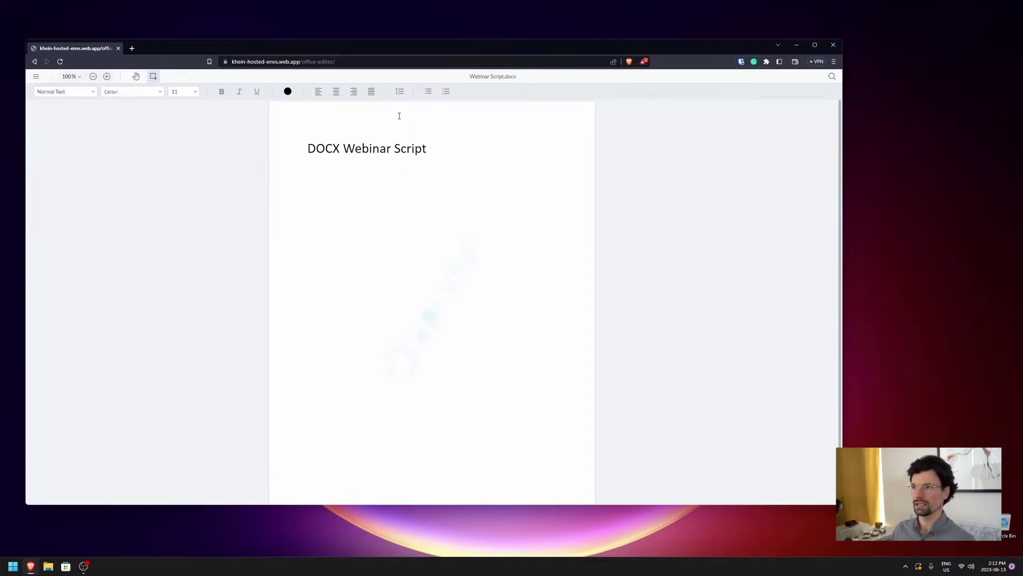
# Fill in the bulleted agenda, ending with 'How to get started with DOCX Editor'
pyautogui.click(427, 92)
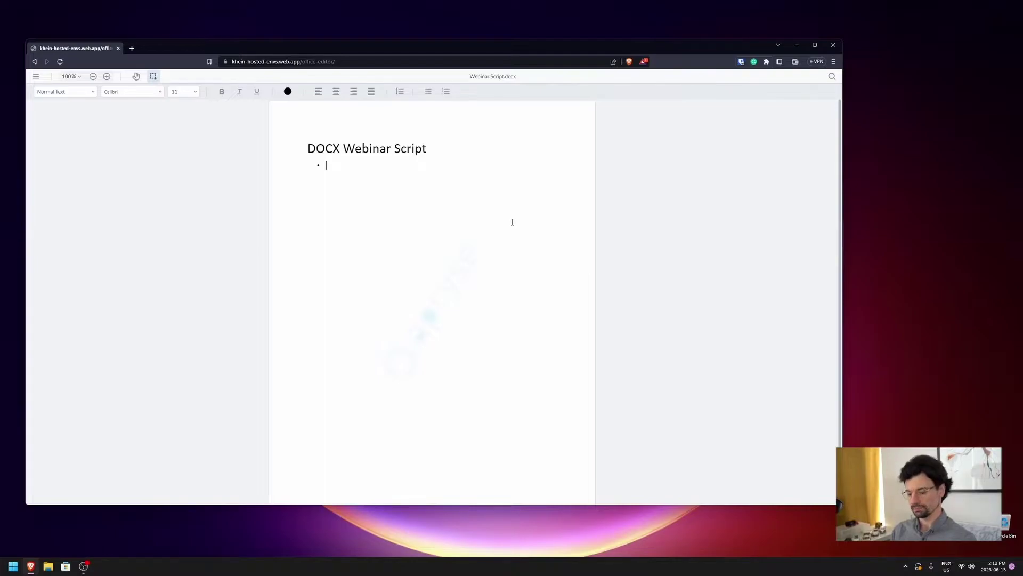
pyautogui.write('Why did')
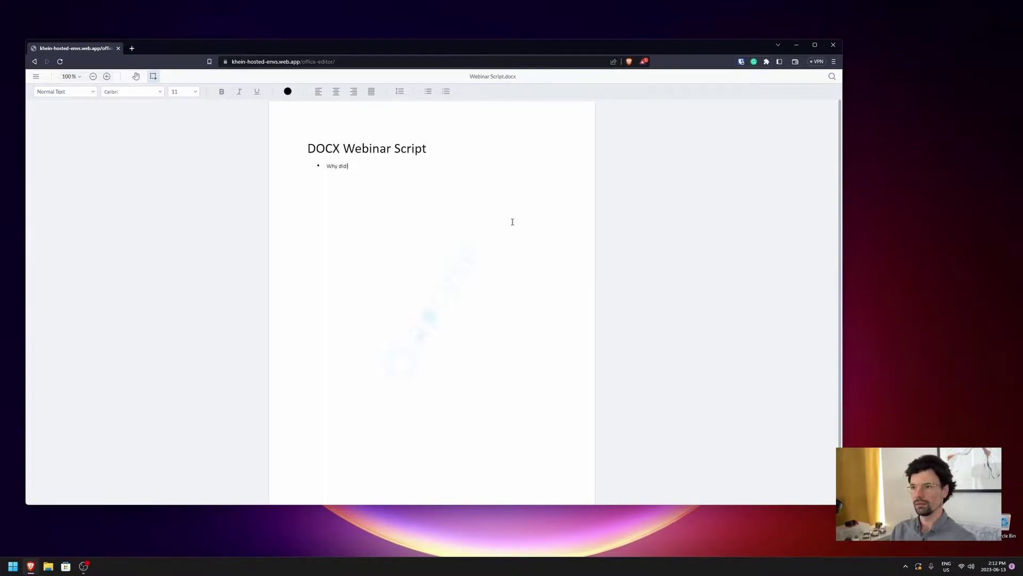
pyautogui.write(' we build ')
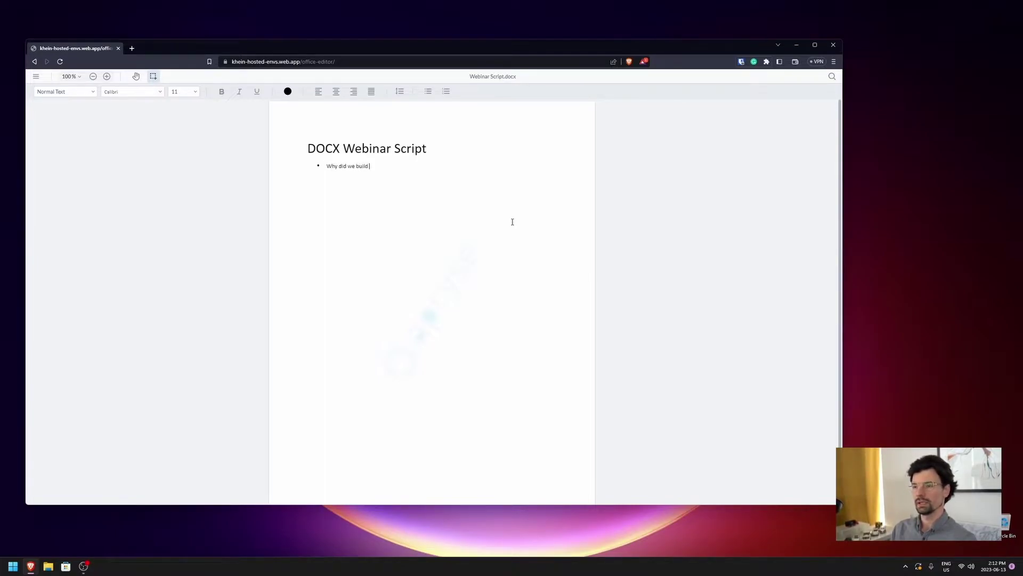
pyautogui.write('the DOCX Editor')
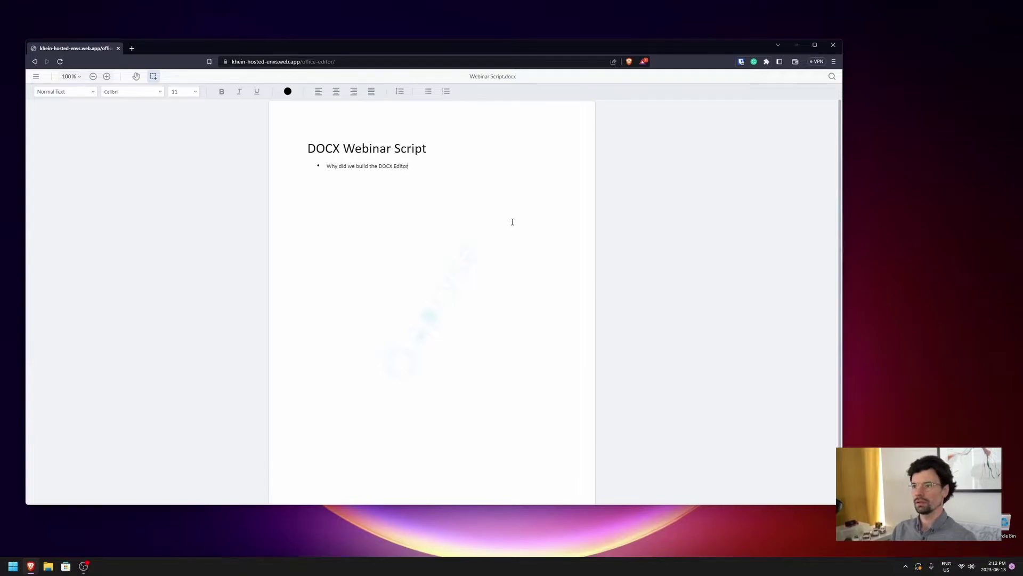
pyautogui.write('De')
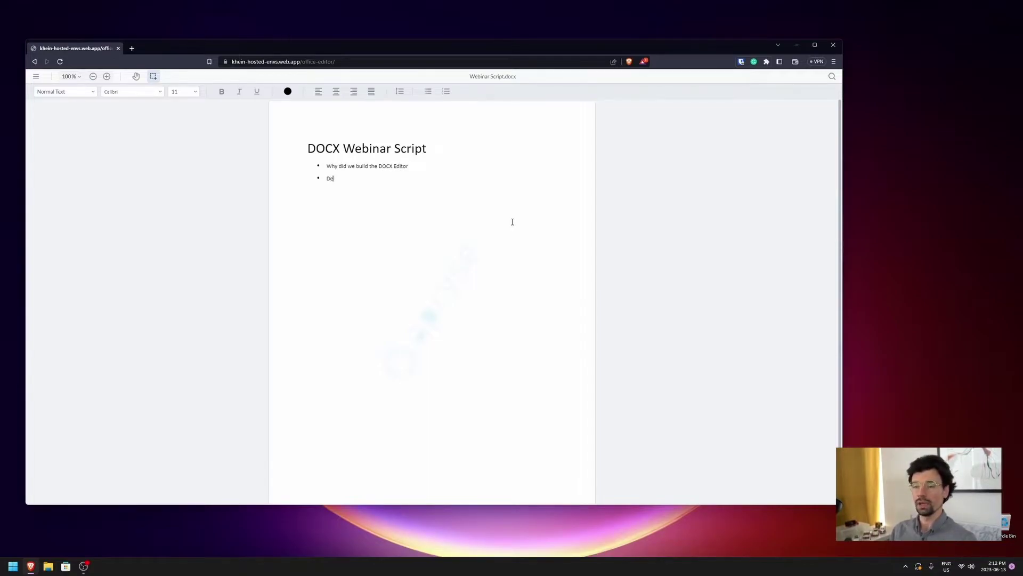
pyautogui.write('mo and')
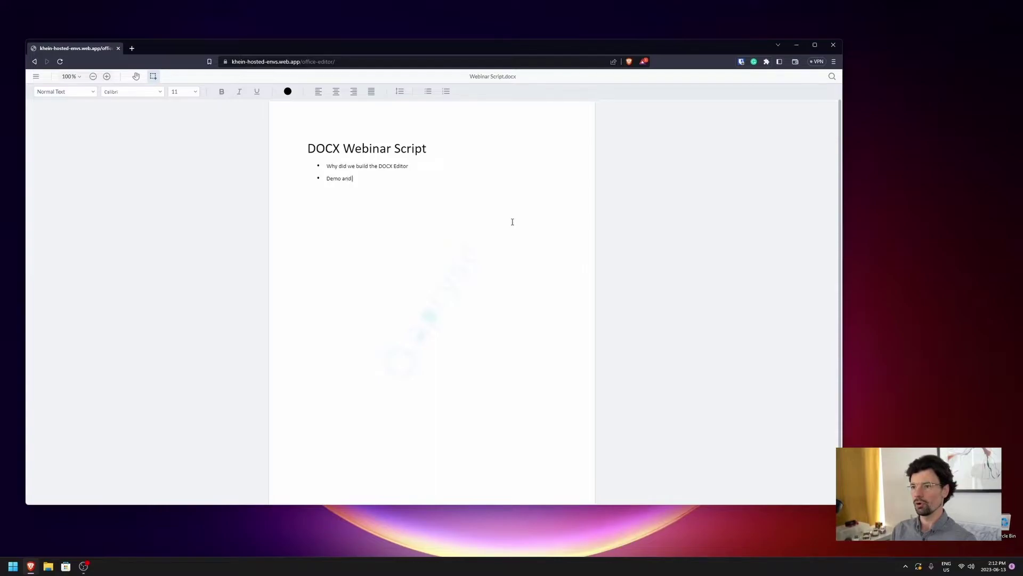
pyautogui.write(' functionalities')
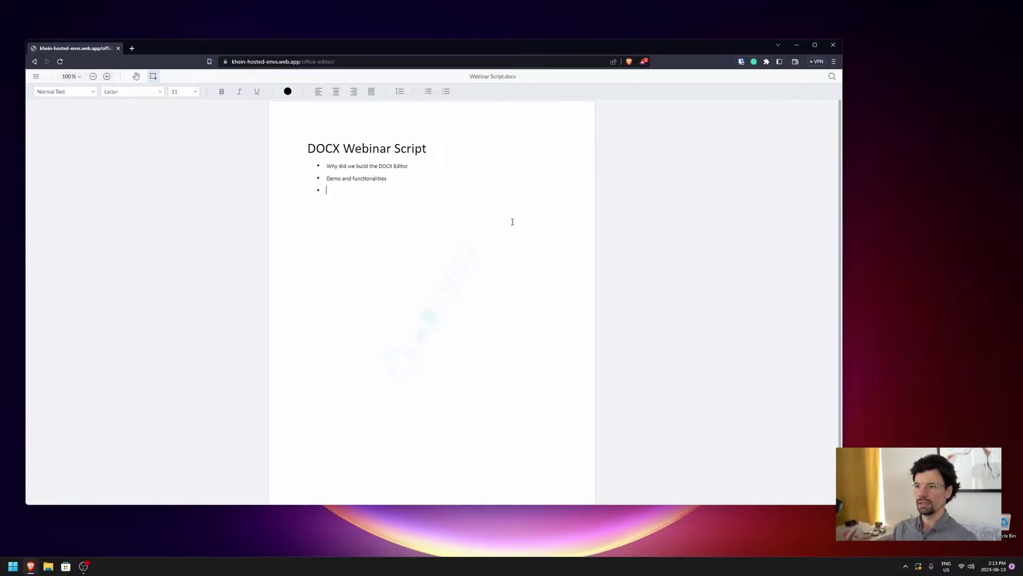
pyautogui.write('ext')
pyautogui.press('BackSpace')
pyautogui.press('BackSpace')
pyautogui.press('BackSpace')
pyautogui.press('BackSpace')
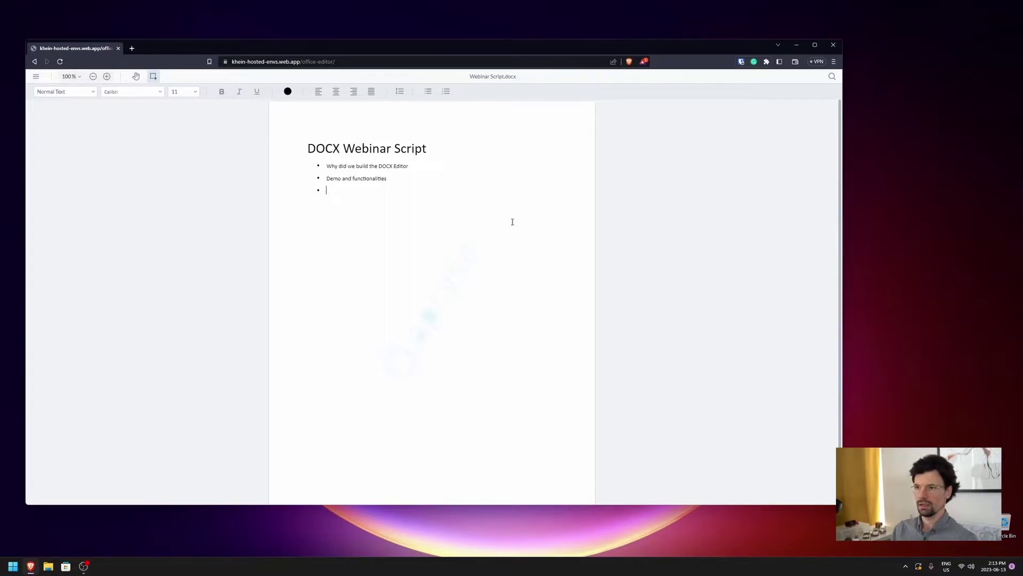
pyautogui.write('How to ge')
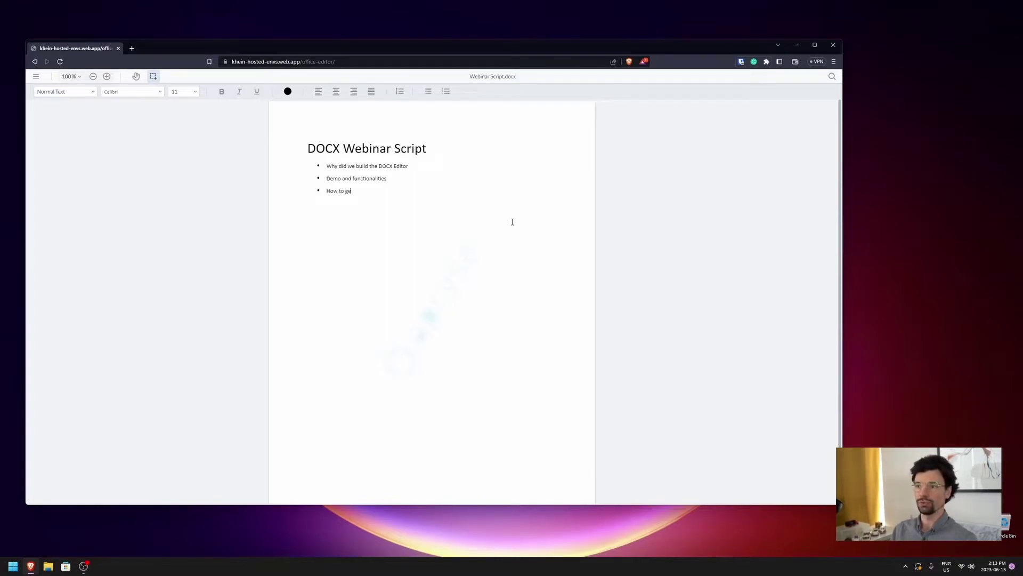
pyautogui.write('t started with')
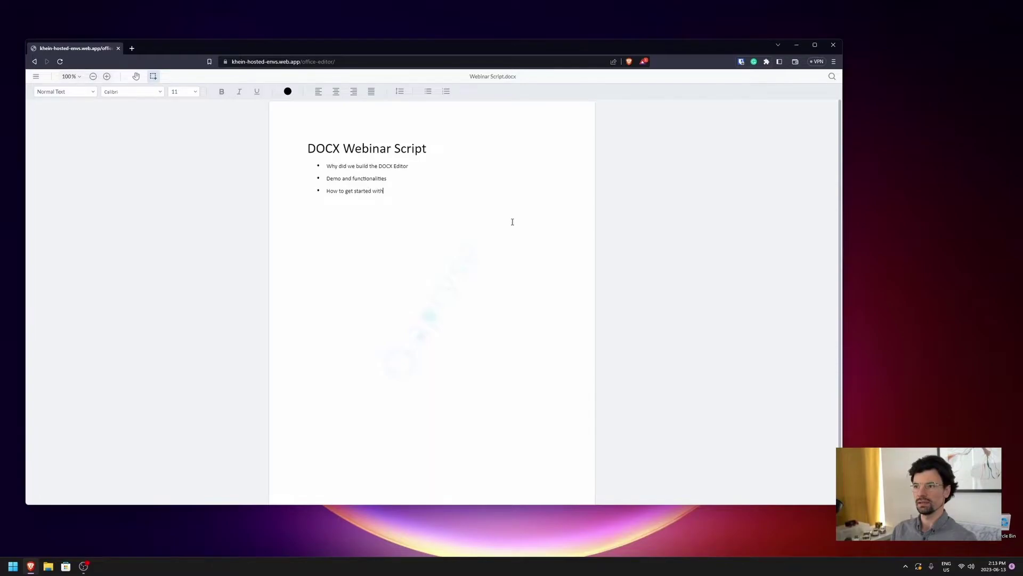
pyautogui.write(' DOCX Editor')
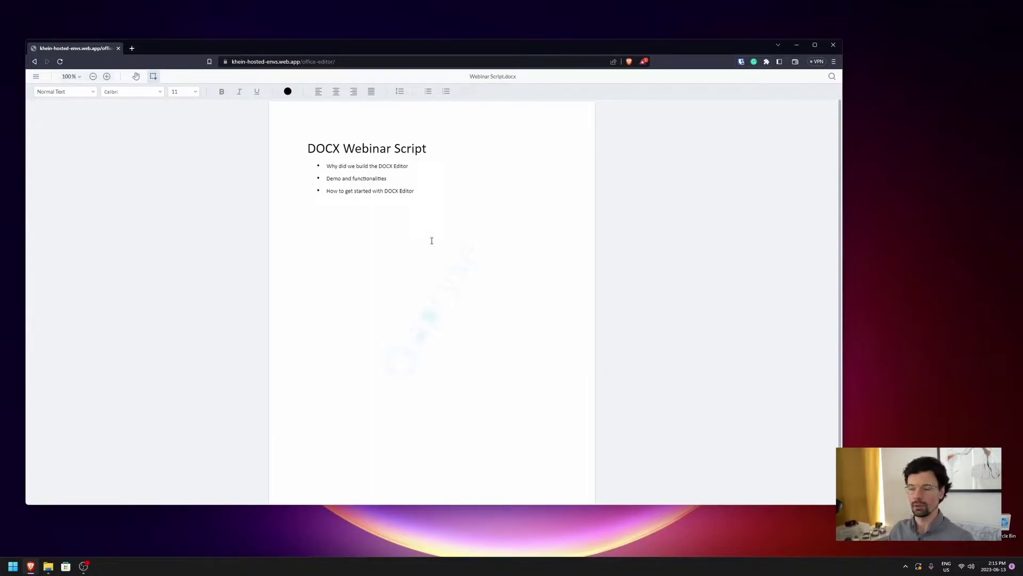
pyautogui.click(132, 48)
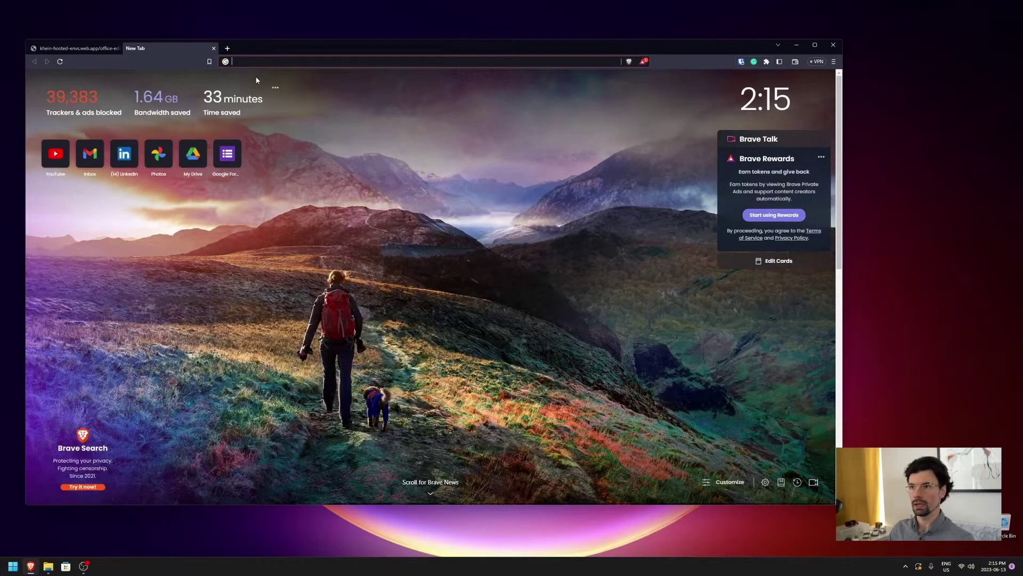
# Go to apryse.com and open the Web App React getting-started guide
pyautogui.write('apryse.com')
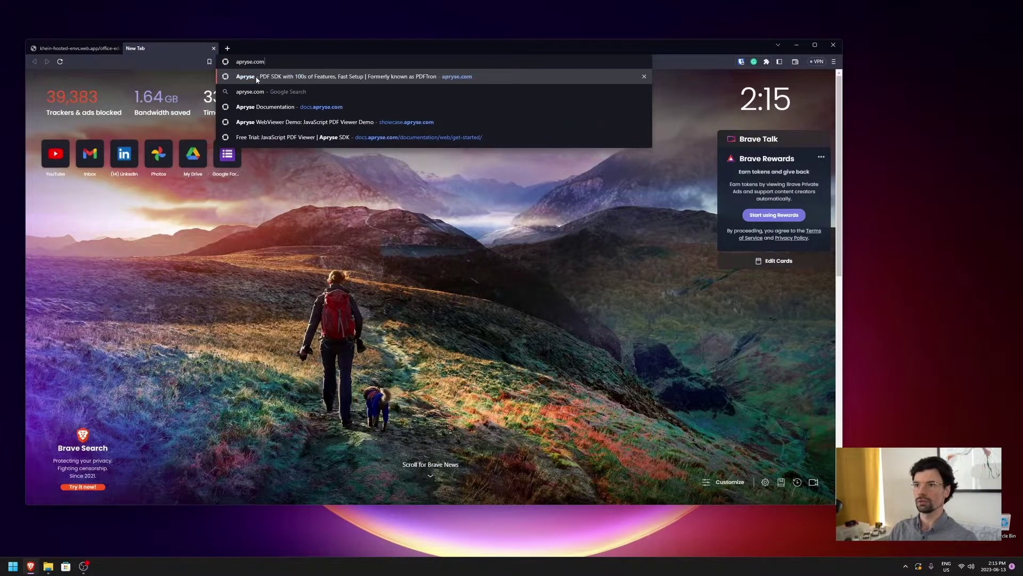
pyautogui.press('Return')
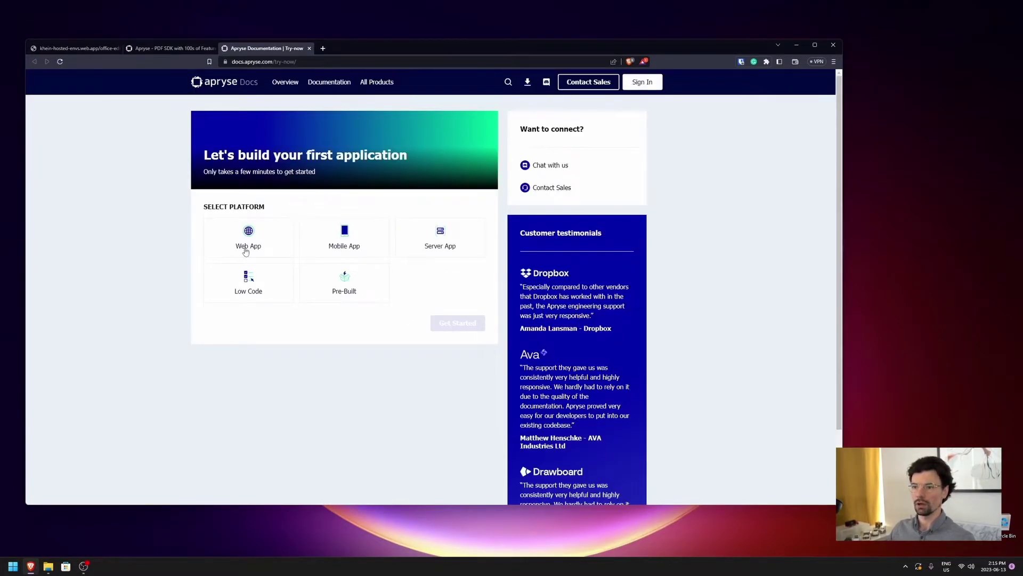
pyautogui.click(246, 248)
pyautogui.scroll(-2, 399, 371)
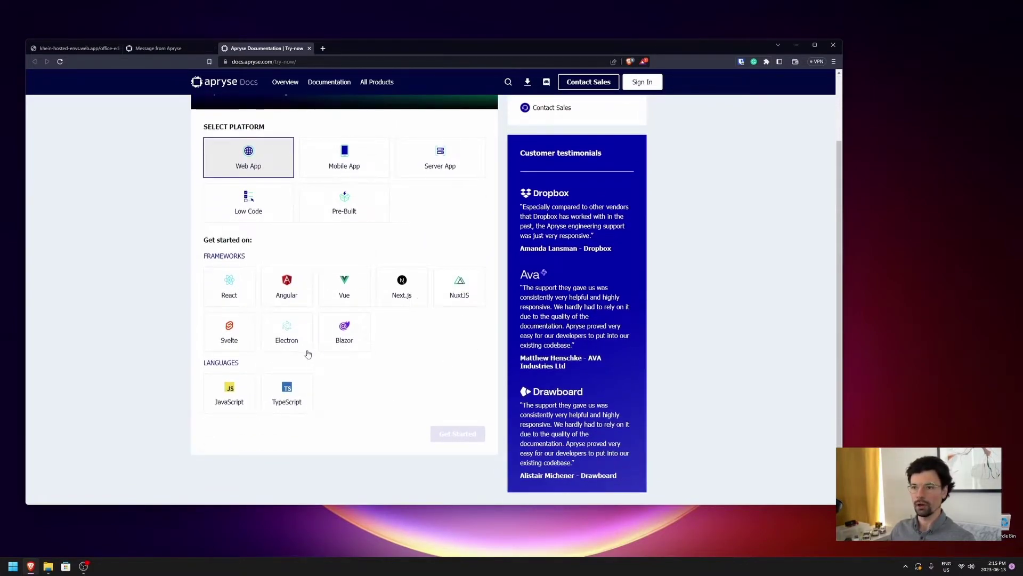
pyautogui.click(237, 294)
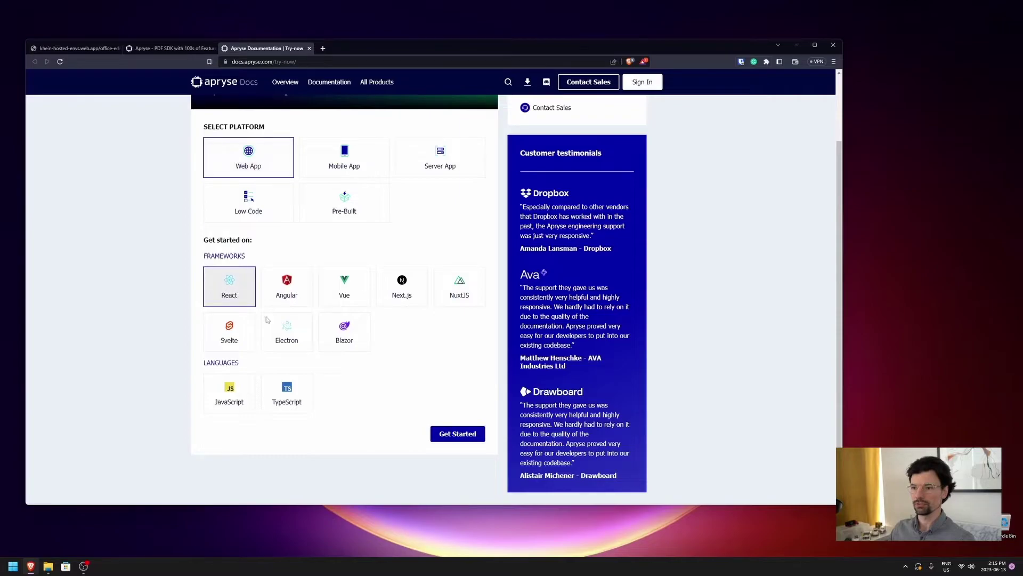
pyautogui.click(448, 432)
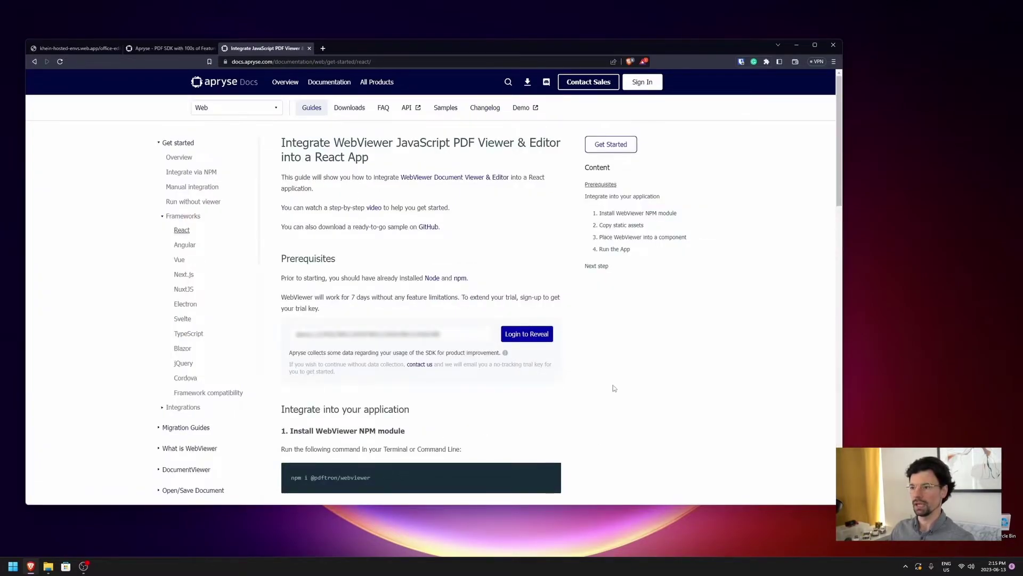
# Select the npm install command in the React guide
pyautogui.scroll(-2, 612, 388)
pyautogui.scroll(1, 601, 362)
pyautogui.scroll(1, 601, 363)
pyautogui.scroll(-3, 471, 409)
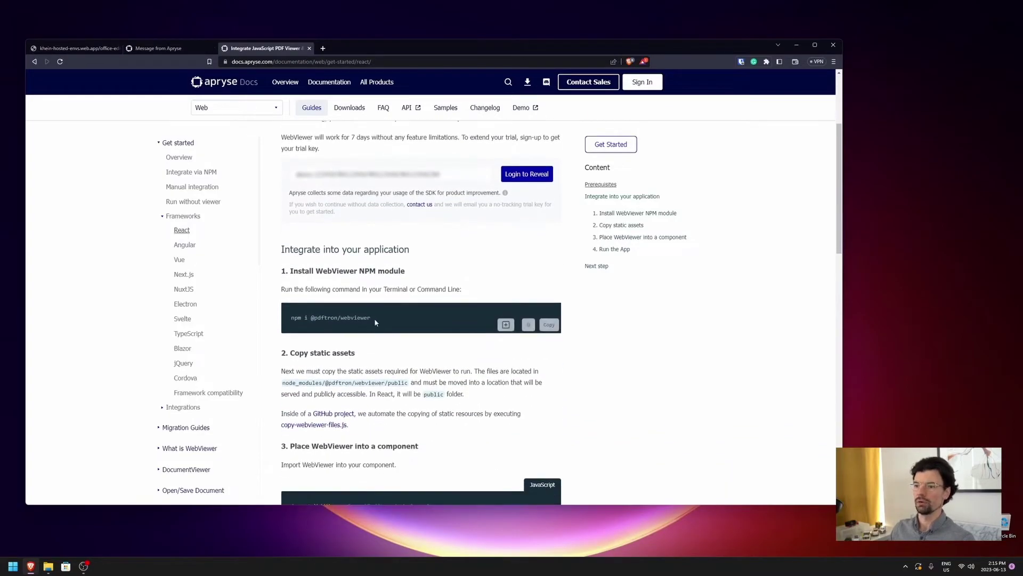
pyautogui.moveTo(374, 318); pyautogui.dragTo(291, 318)
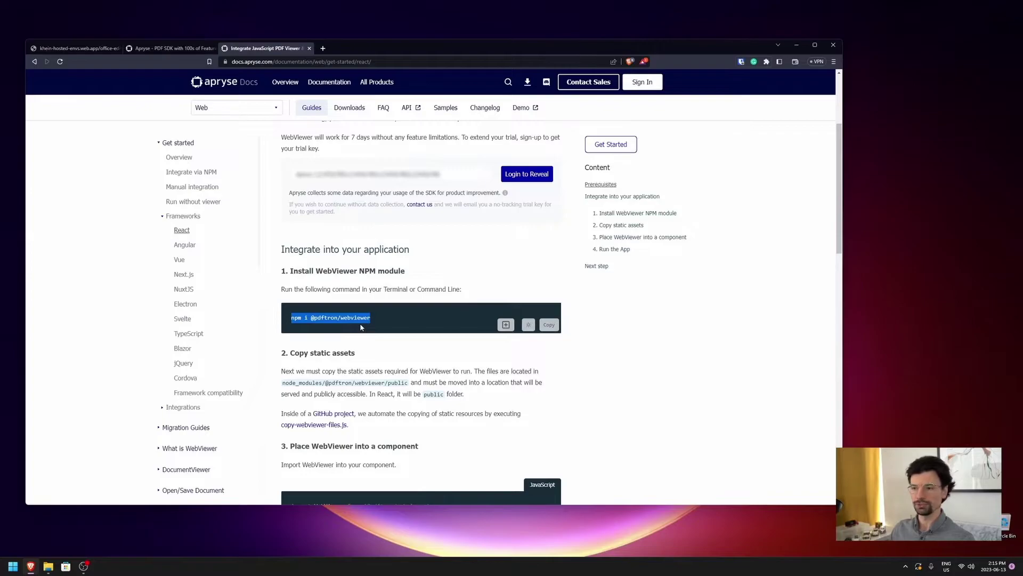
# Scroll the docs sidebar down and expand the MS Office guides
pyautogui.scroll(-1, 367, 330)
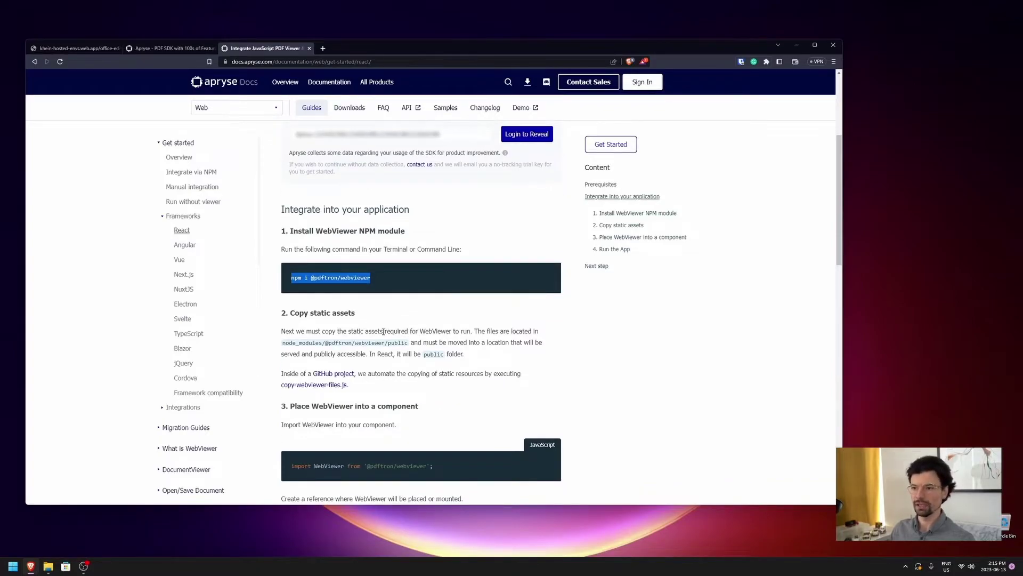
pyautogui.scroll(-3, 395, 339)
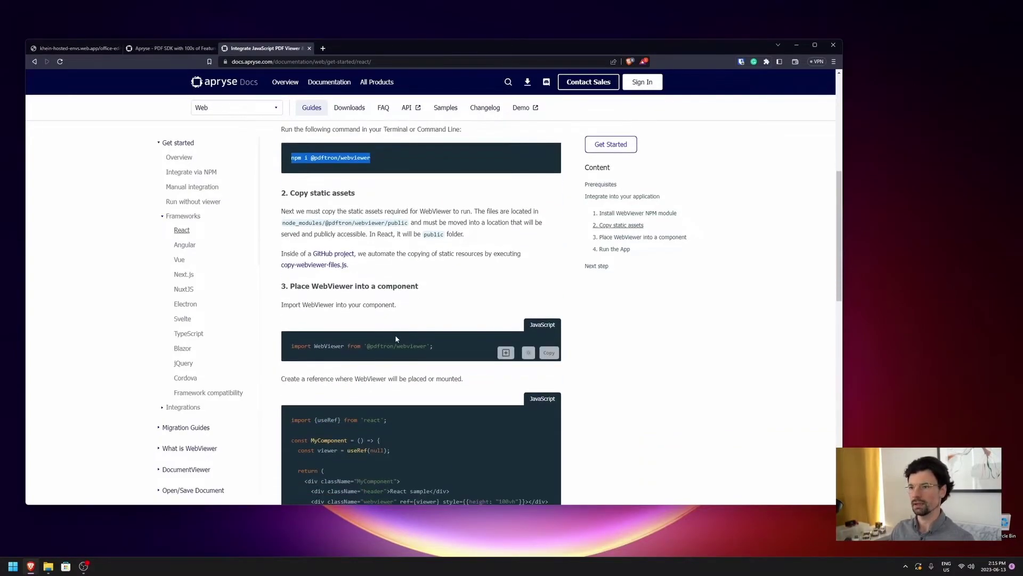
pyautogui.scroll(5, 395, 338)
pyautogui.scroll(-12, 395, 331)
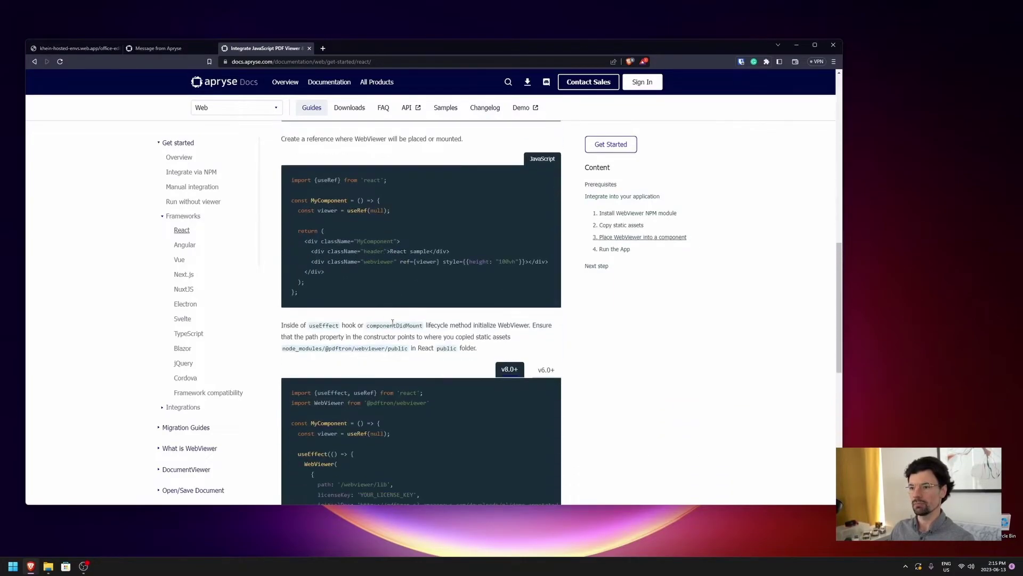
pyautogui.scroll(-4, 394, 326)
pyautogui.scroll(-4, 384, 345)
pyautogui.scroll(3, 382, 370)
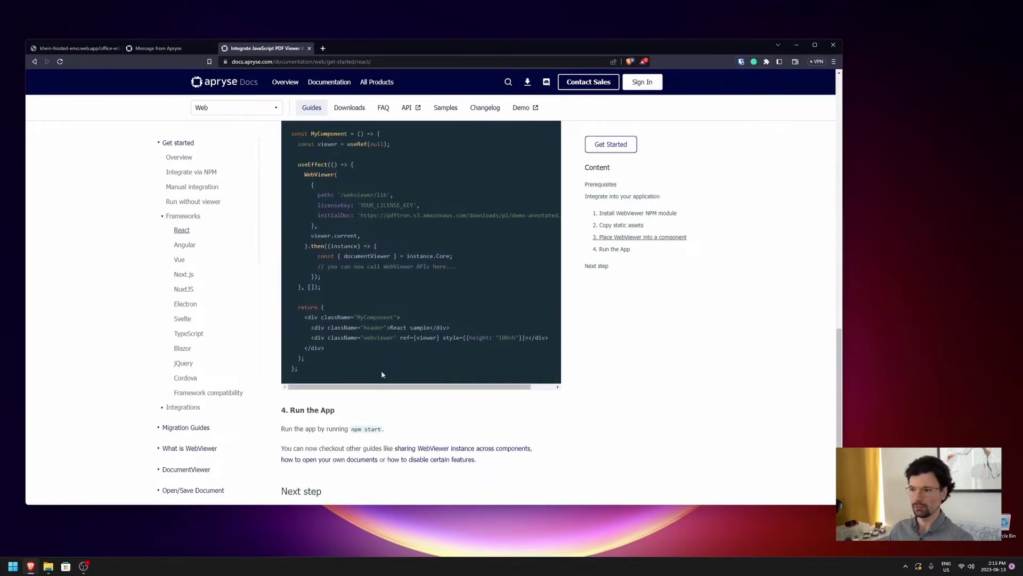
pyautogui.scroll(-5, 208, 405)
pyautogui.scroll(-2, 220, 402)
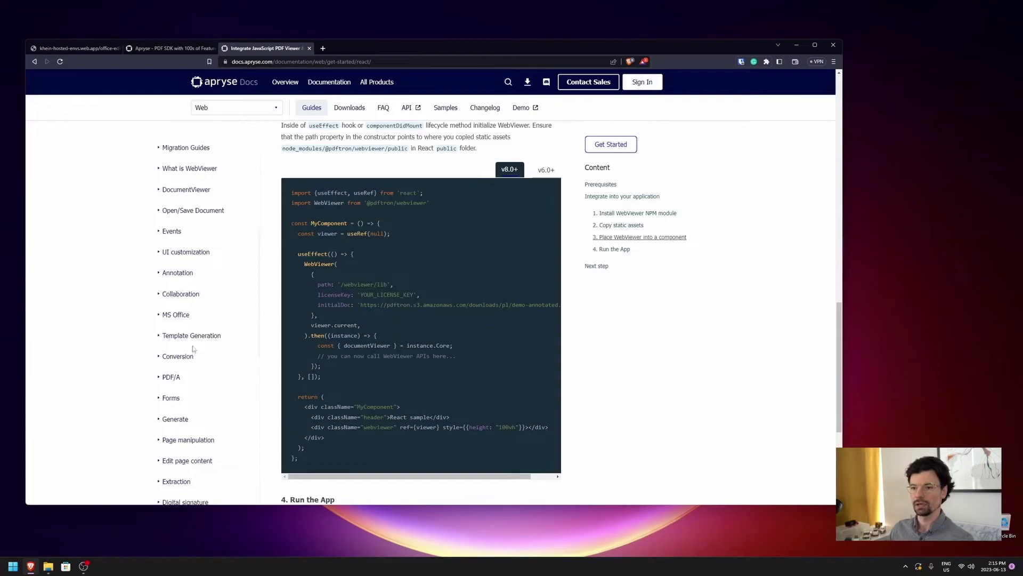
pyautogui.click(179, 317)
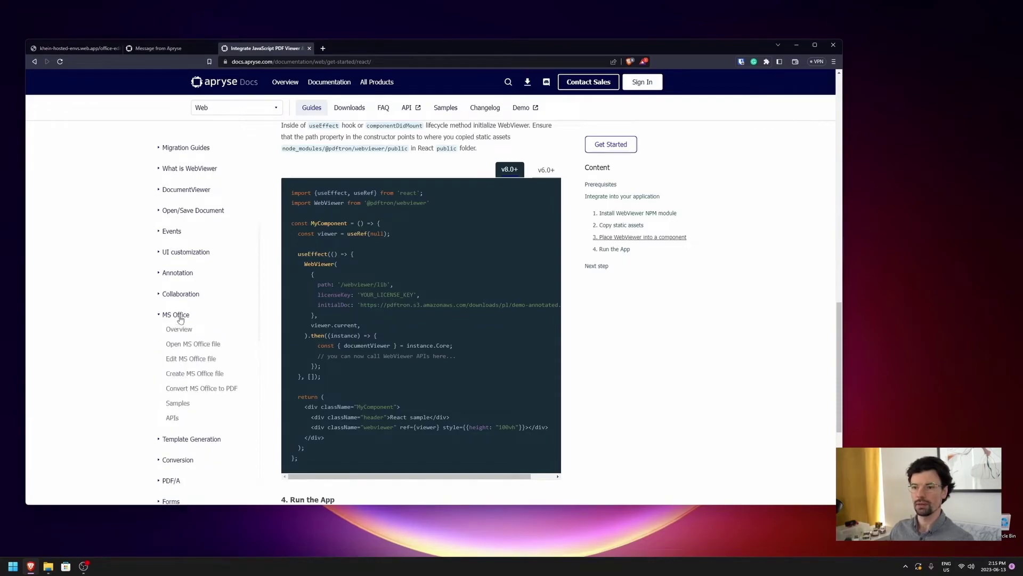
# Open the Edit MS Office file guide and highlight enableOfficeEditing: true in the constructor sample
pyautogui.click(185, 361)
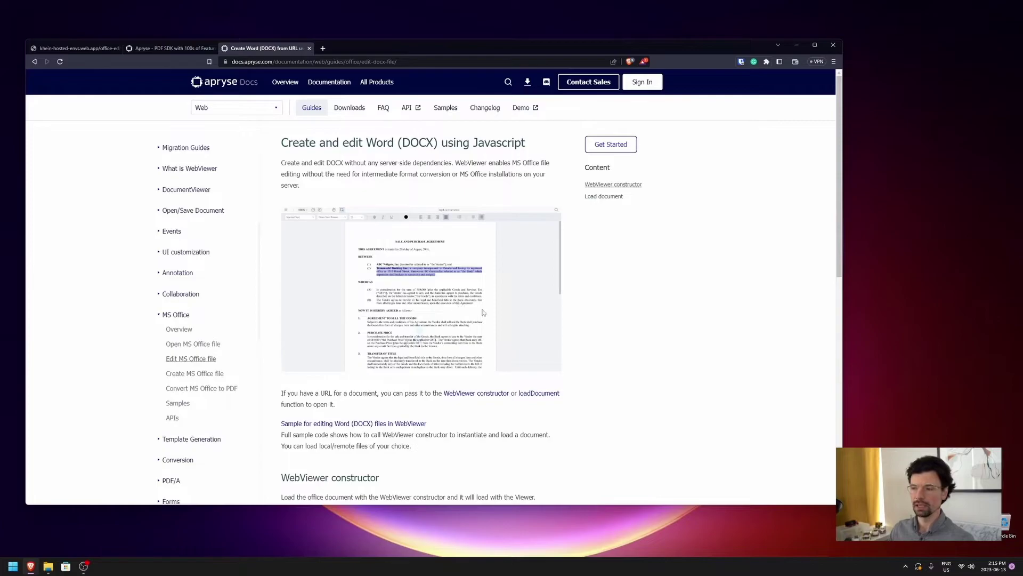
pyautogui.scroll(-3, 483, 312)
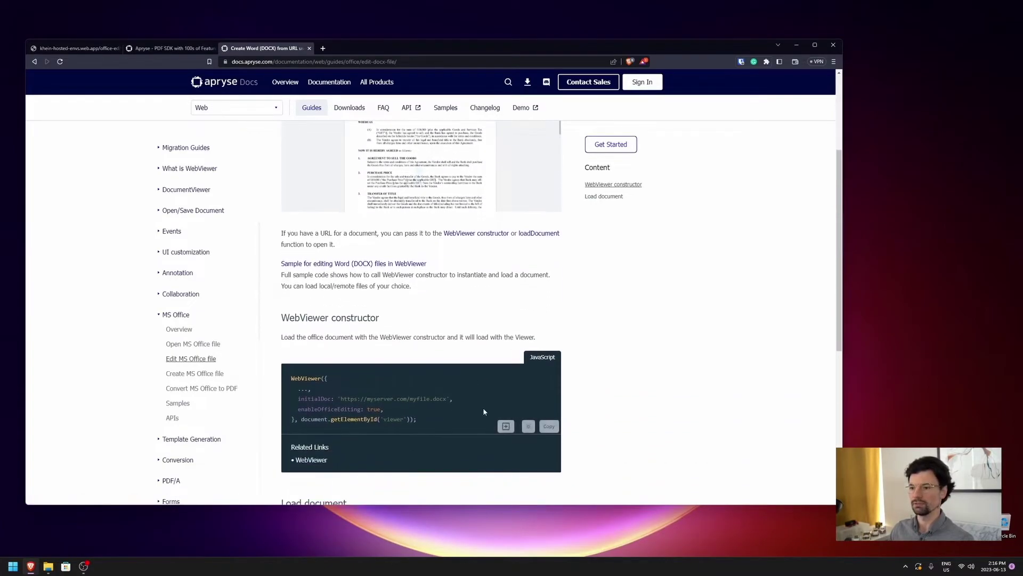
pyautogui.scroll(-1, 492, 389)
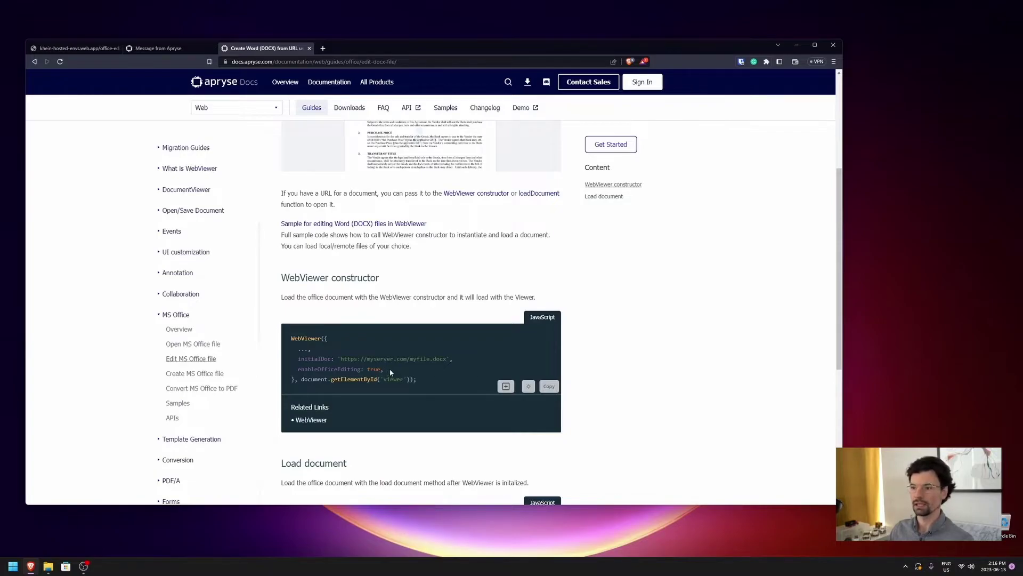
pyautogui.moveTo(384, 370); pyautogui.dragTo(295, 372)
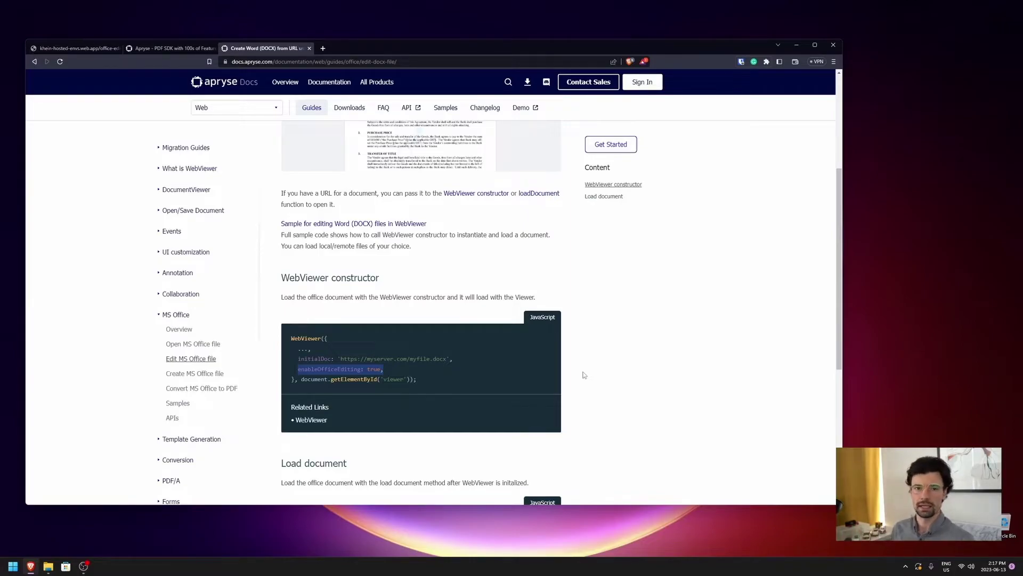
# Expand UI customization and open the Hide/Show DOM elements guide
pyautogui.scroll(-5, 532, 362)
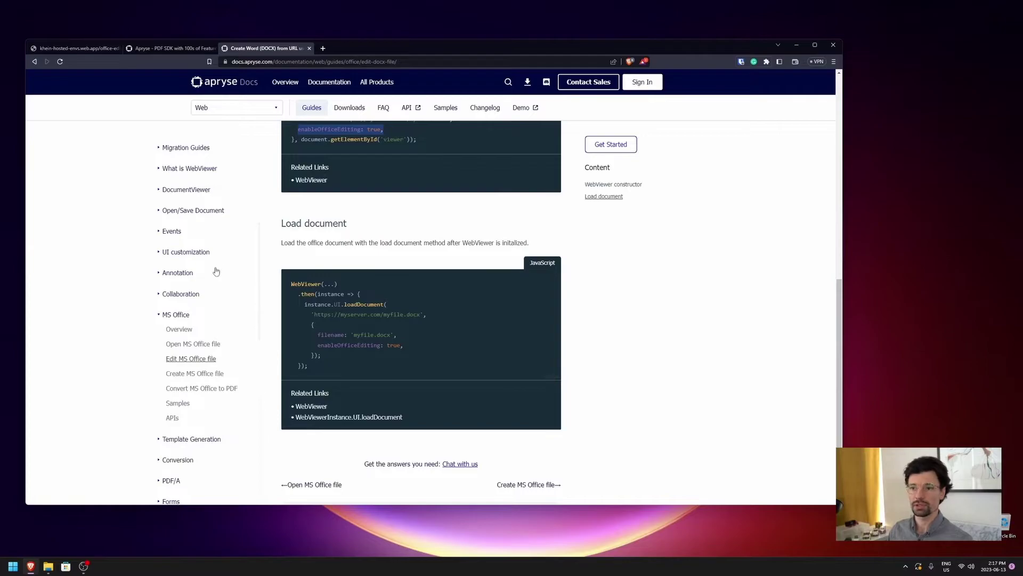
pyautogui.click(206, 253)
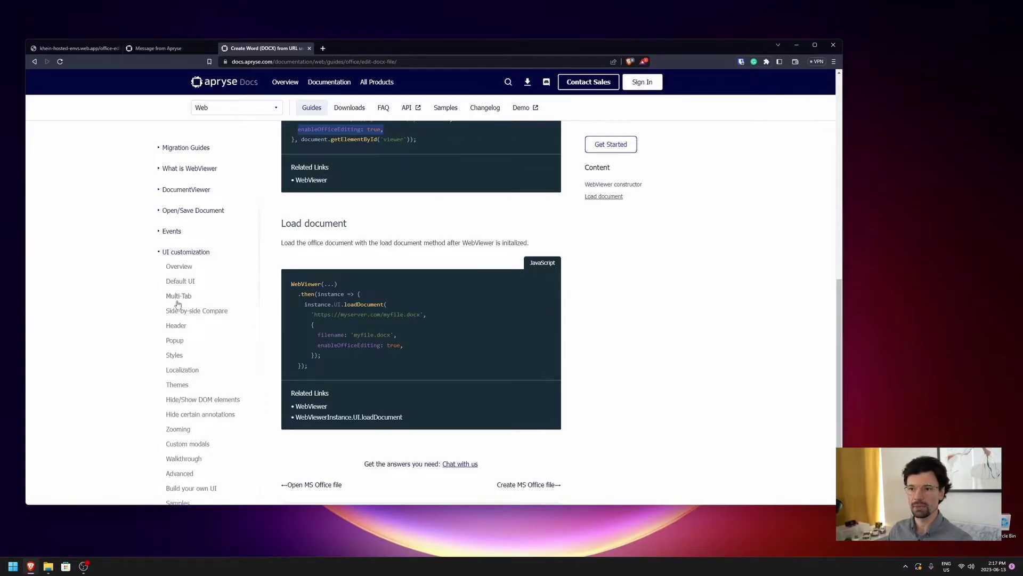
pyautogui.click(188, 400)
pyautogui.scroll(-2, 433, 416)
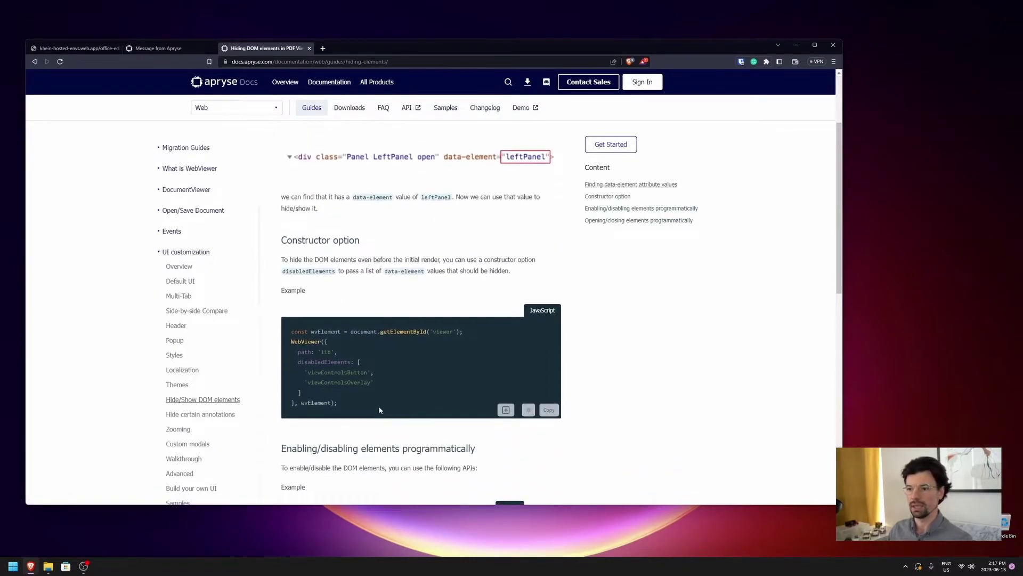